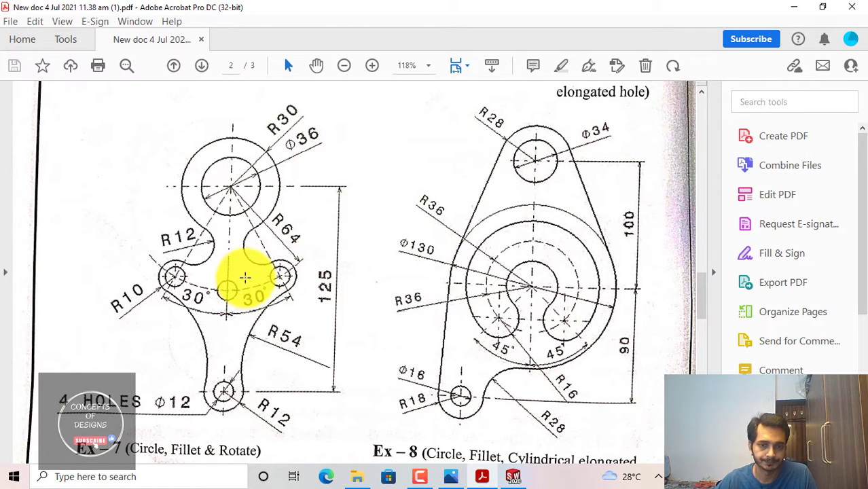
- Switch to SOLIDWORKS, create a new Part document, and return to the reference drawing in Acrobat
click(513, 475)
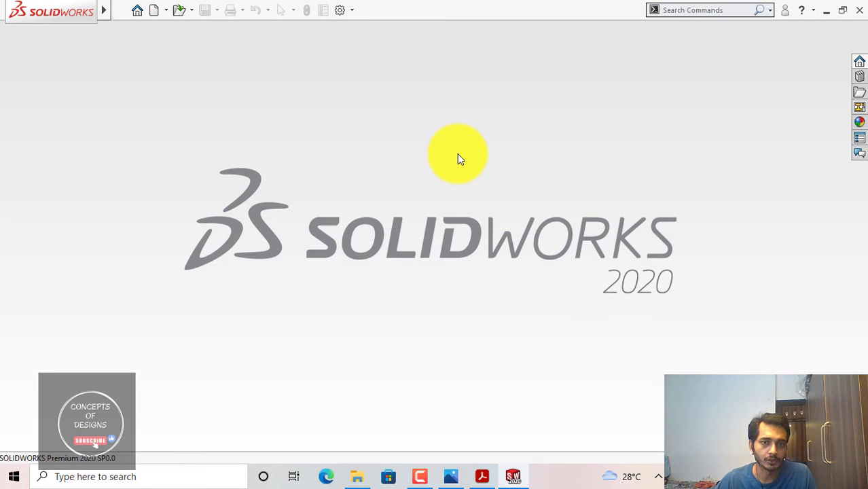
click(117, 10)
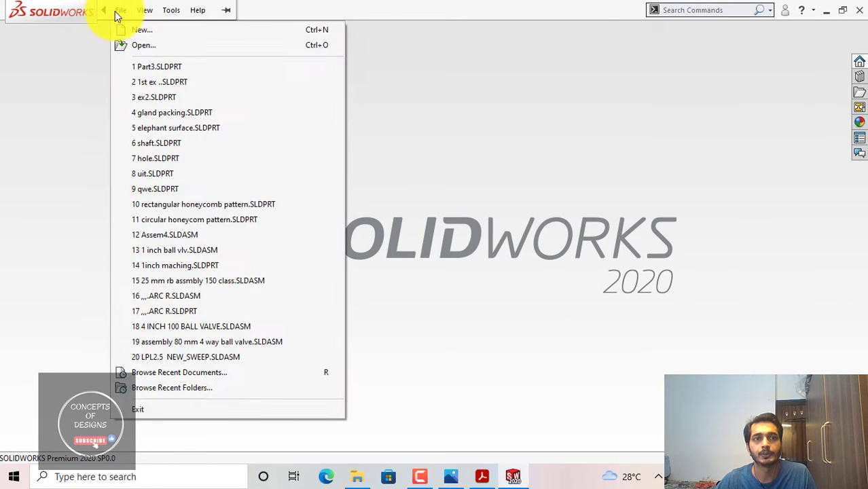
click(139, 25)
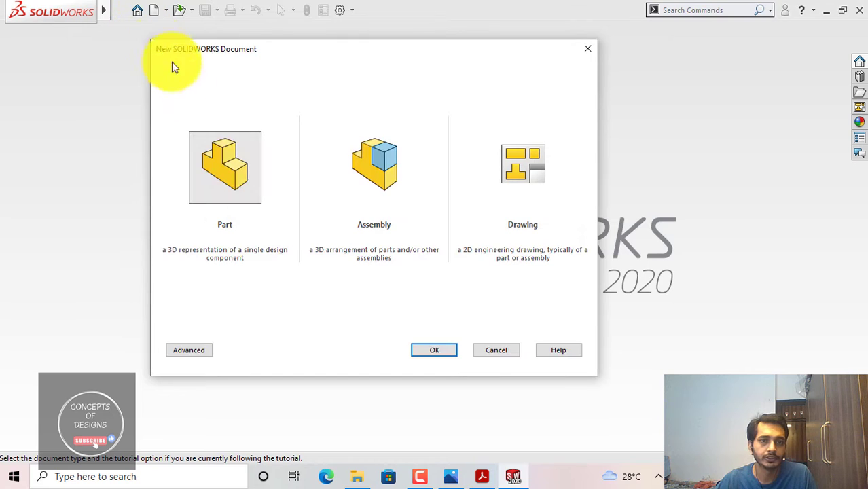
click(426, 351)
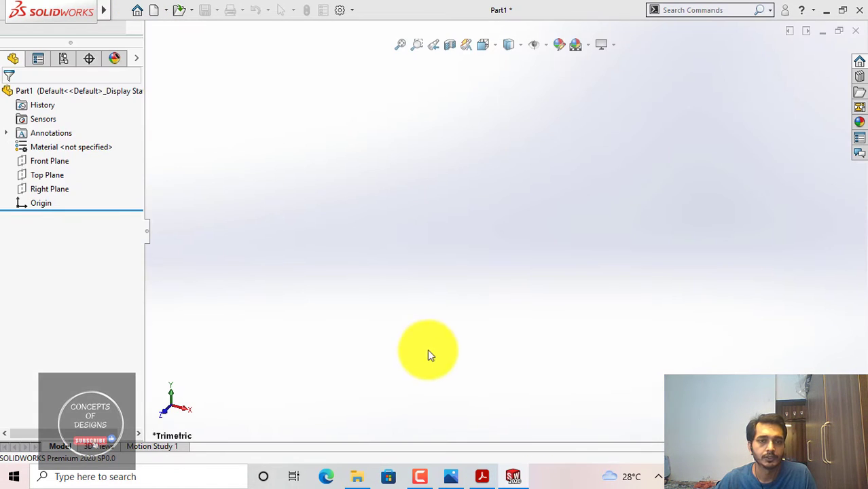
click(482, 477)
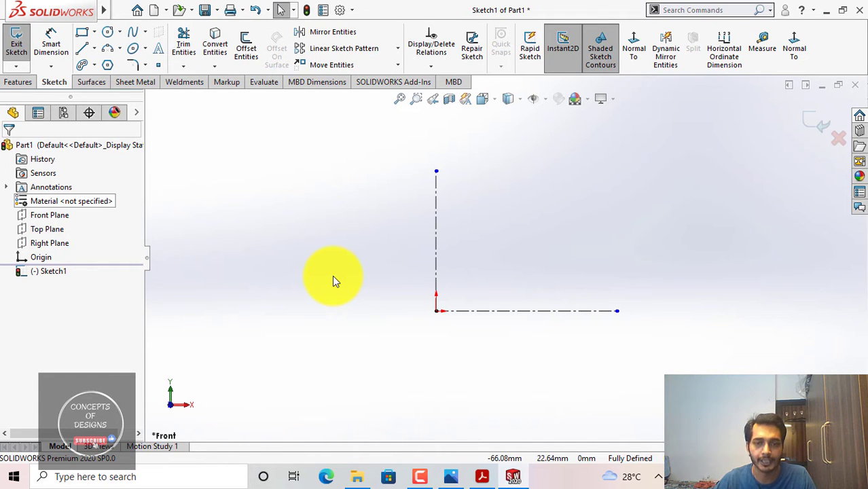
- View the sketch commands offered by the mouse gesture wheel
mouse_move(332, 275)
right_down()
mouse_move(315, 280)
mouse_move(316, 264)
mouse_move(343, 276)
mouse_move(334, 264)
mouse_move(318, 288)
mouse_move(327, 297)
mouse_move(343, 292)
mouse_move(343, 272)
mouse_move(332, 263)
mouse_move(309, 272)
mouse_move(309, 294)
mouse_move(346, 302)
mouse_move(350, 281)
mouse_move(340, 265)
right_up()
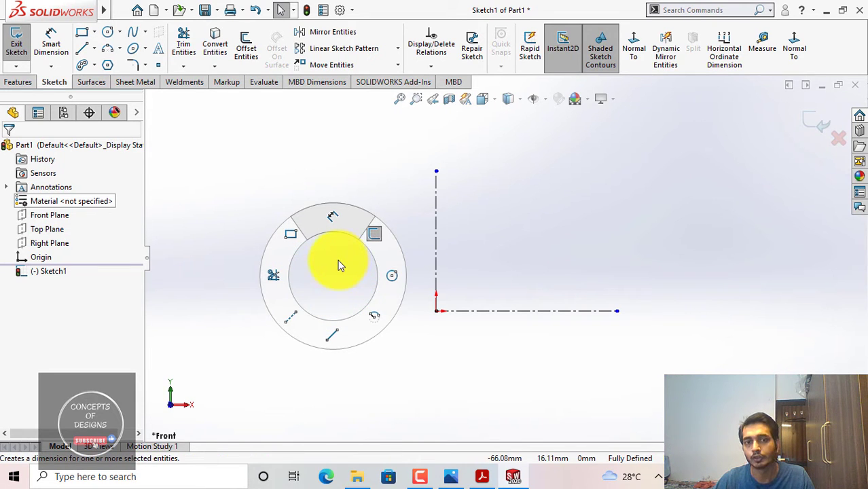
mouse_move(316, 294)
right_down()
mouse_move(316, 284)
mouse_move(326, 307)
mouse_move(292, 284)
mouse_move(303, 306)
right_up()
right_drag(327, 316, 329, 302)
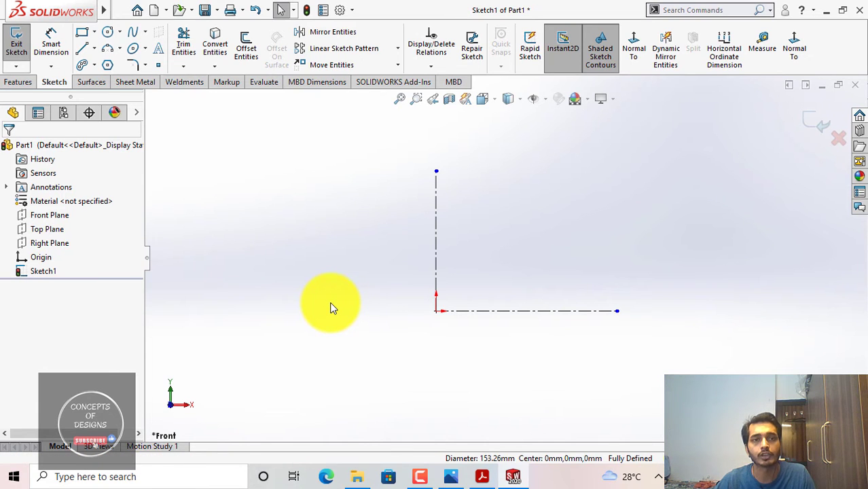
key(alt+f)
click(684, 202)
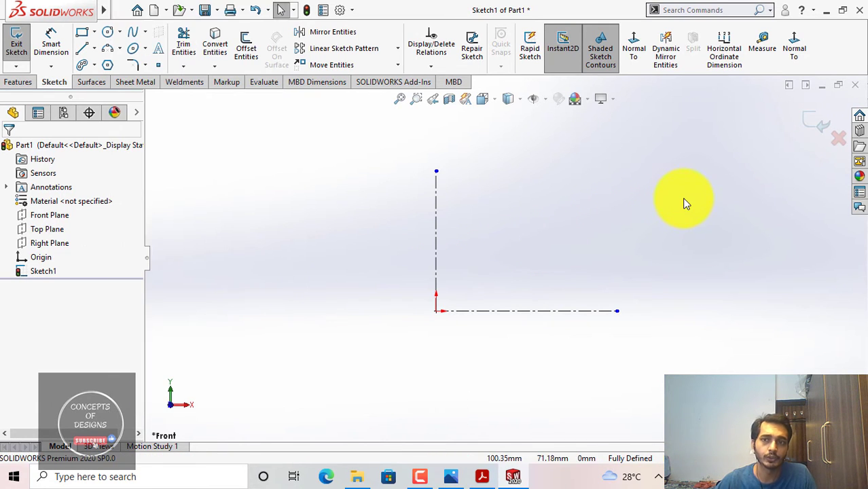
- Open the mouse gesture customization, toggle Enable mouse gestures off and on, and examine the Mouse Gesture Guide for sketches
right_click(822, 44)
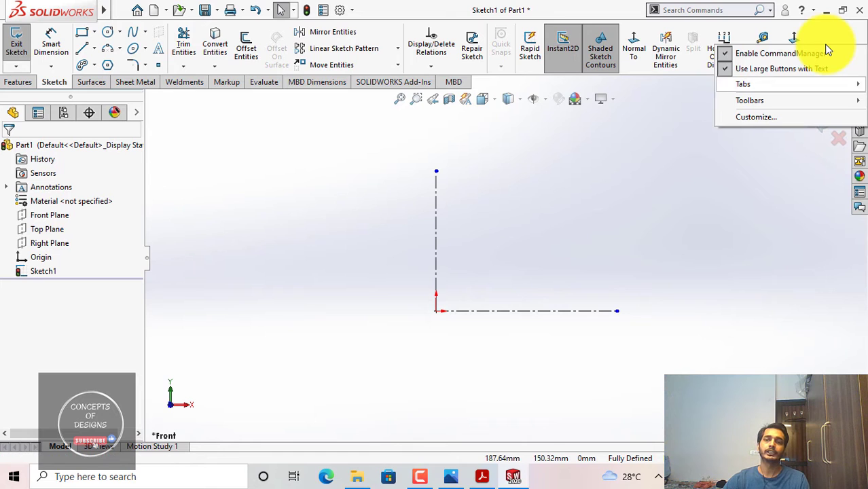
click(746, 119)
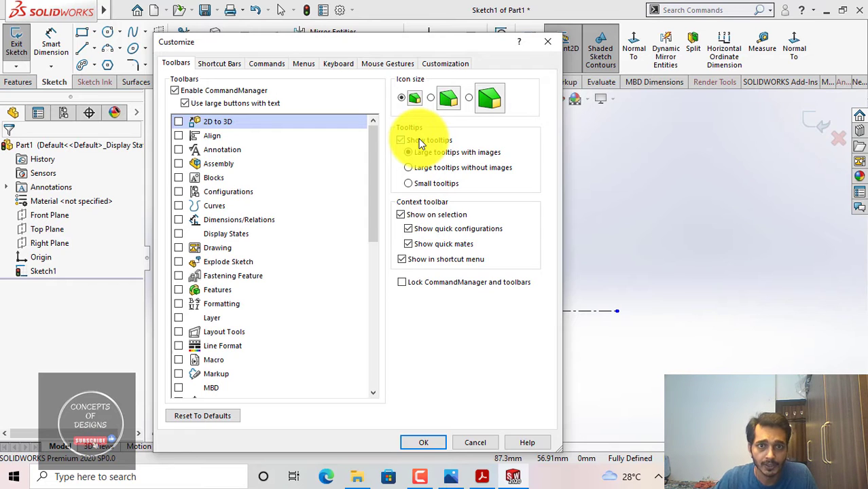
click(381, 66)
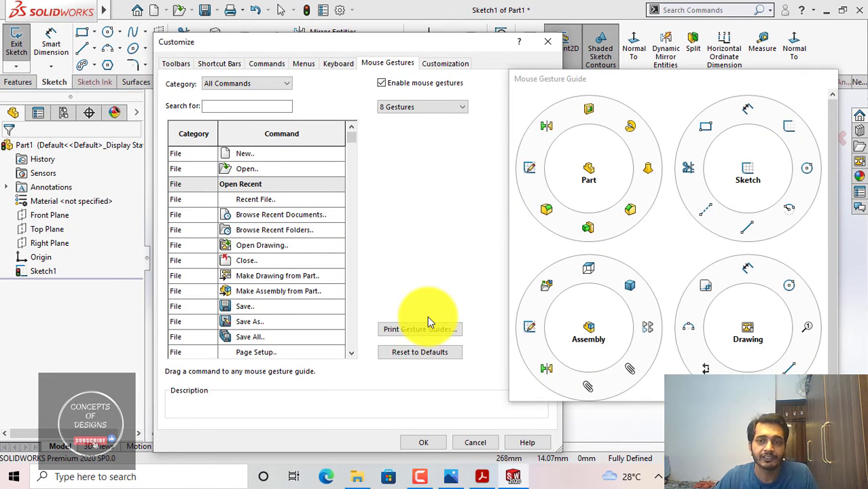
click(381, 83)
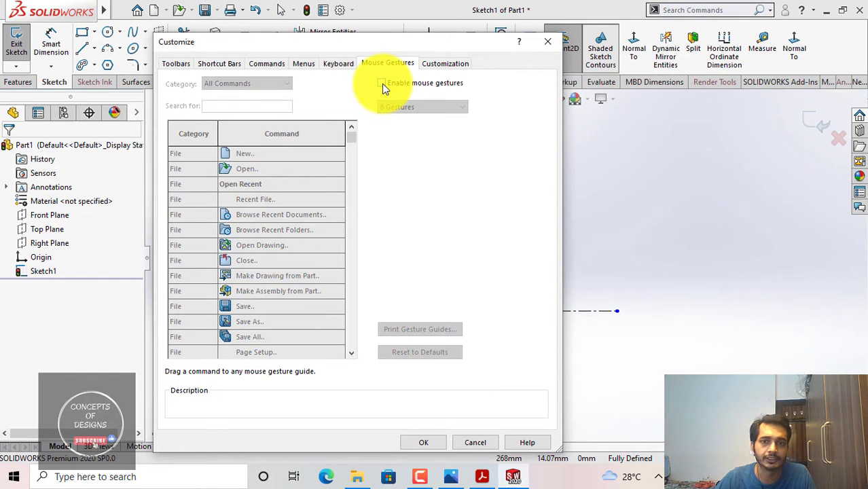
click(381, 83)
drag(668, 88, 636, 54)
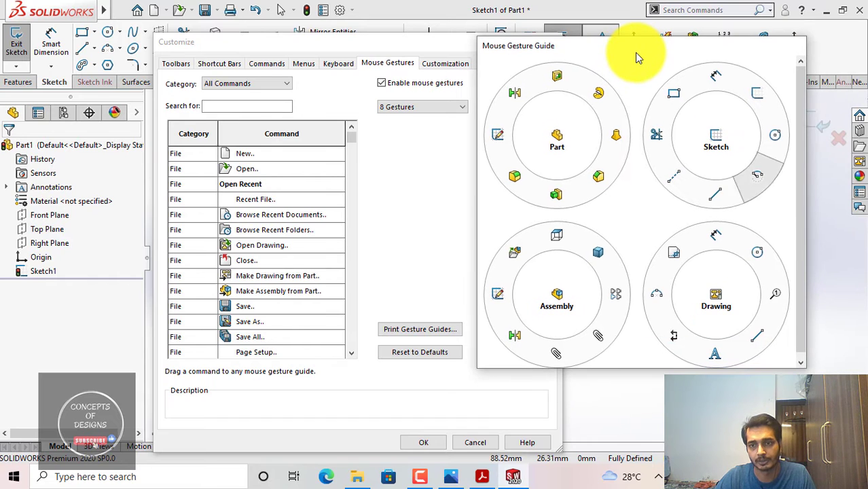
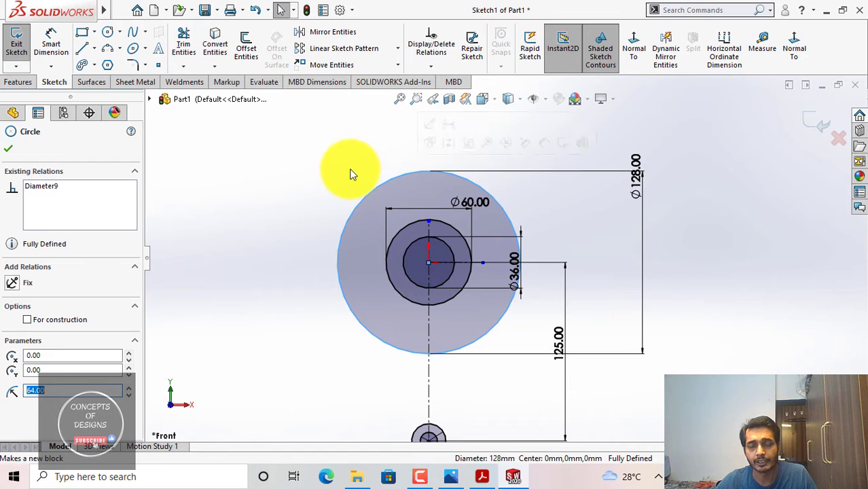
- Convert the 128 mm circle centred on the origin to construction geometry
click(354, 171)
click(411, 175)
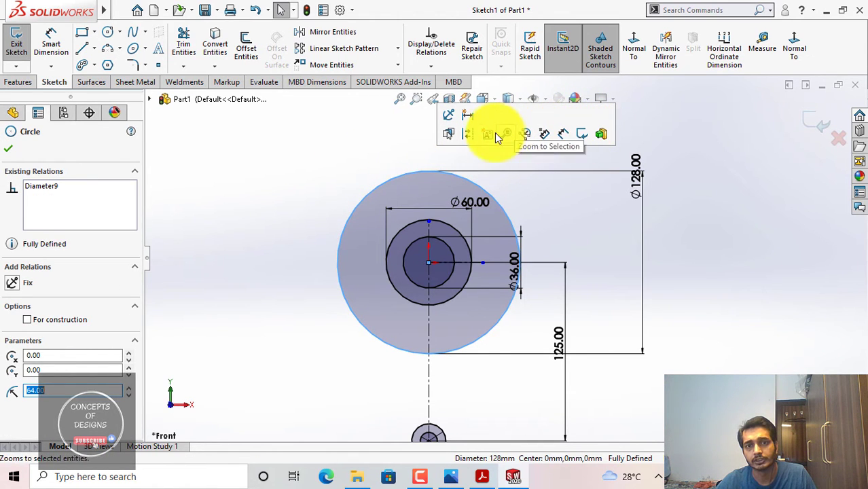
click(469, 134)
- Draw a circle about 10.5 mm in diameter where the construction circle crosses the vertical centerline below the origin
scroll(360, 333, down, 2)
key(c)
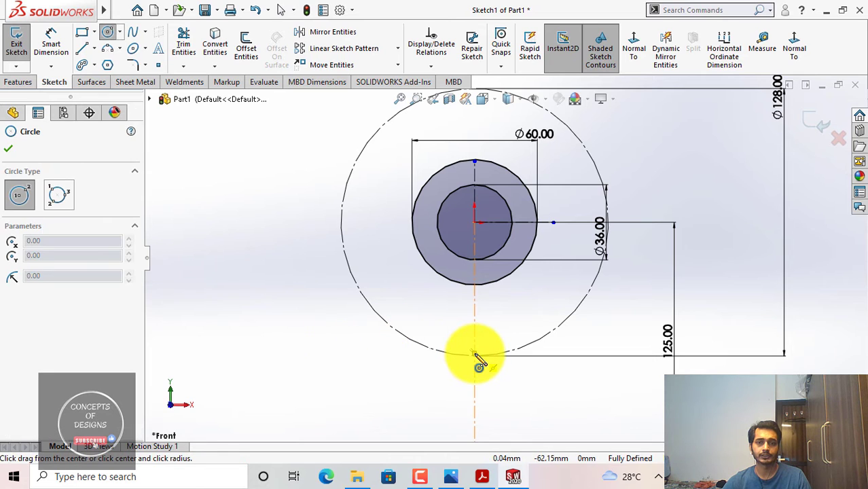
scroll(475, 354, down, 5)
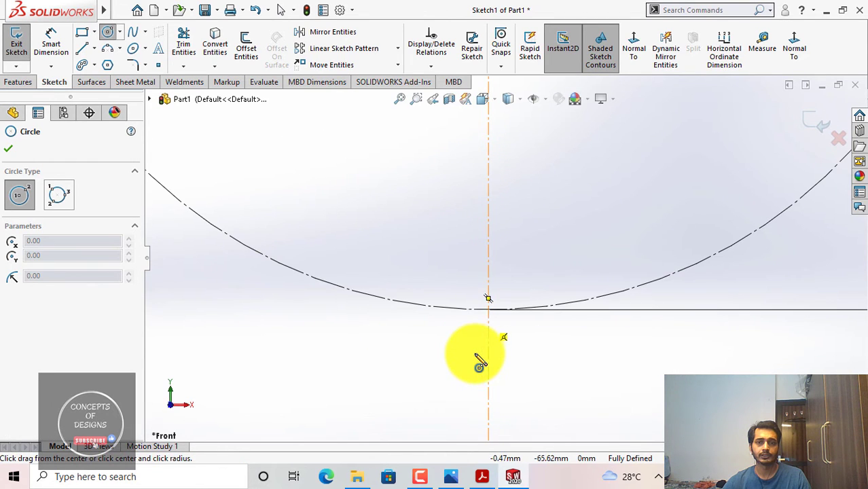
drag(489, 311, 513, 284)
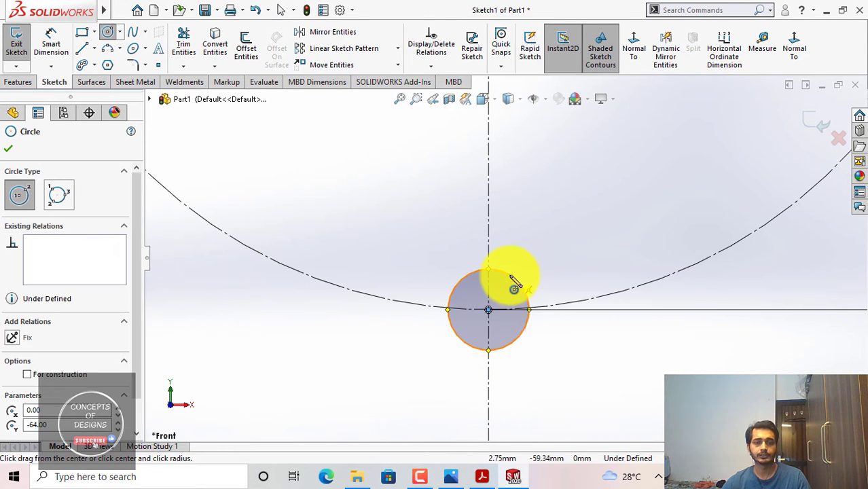
key(Escape)
scroll(512, 281, up, 3)
- Dimension the small circle on the construction circle with a diameter of 12 mm
right_drag(407, 311, 405, 290)
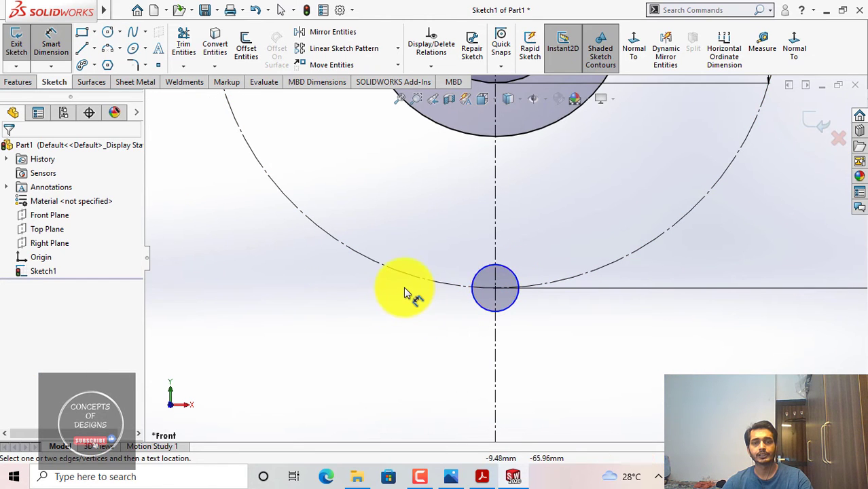
click(475, 306)
click(408, 381)
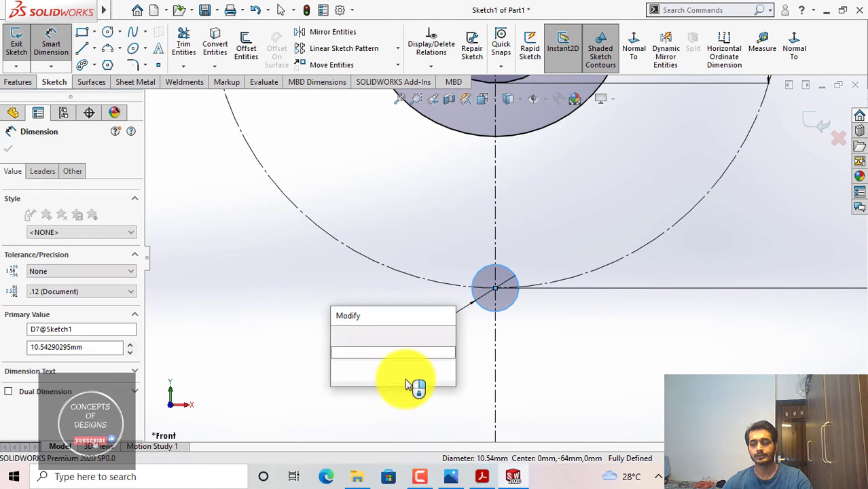
text(12)
key(Return)
key(Escape)
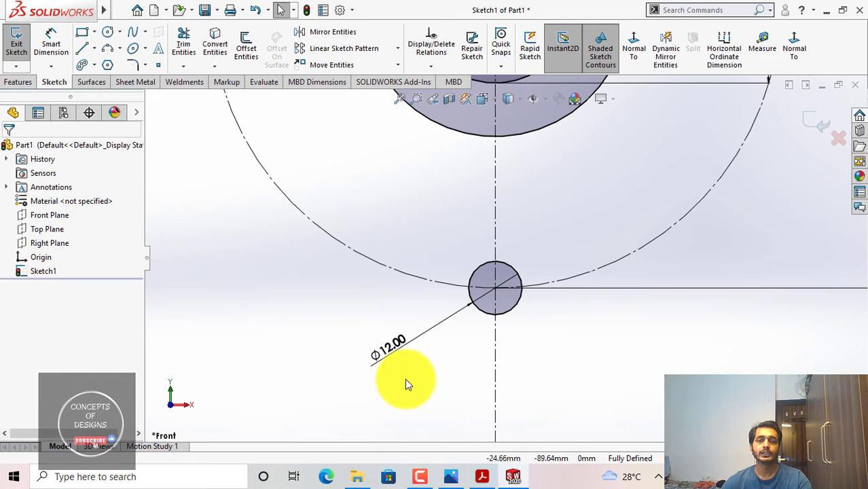
- Draw two construction lines from the origin to the construction circle, one sloping down to each side of the vertical centerline
scroll(383, 340, up, 2)
scroll(383, 343, up, 2)
right_drag(339, 301, 300, 326)
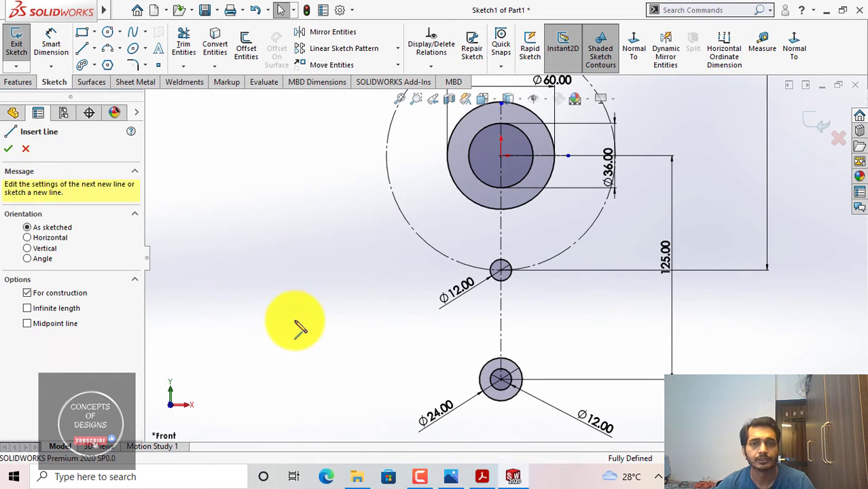
click(505, 158)
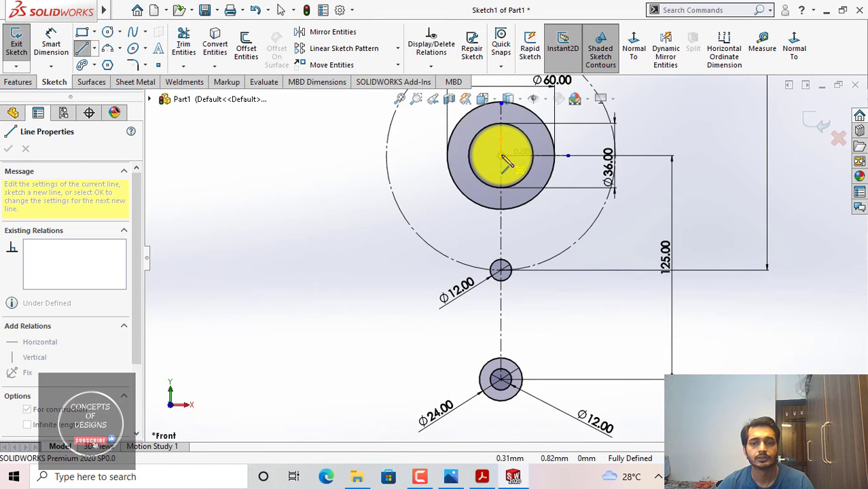
double_click(420, 237)
click(501, 155)
click(585, 234)
key(Escape)
- Dimension both sloping construction lines at 30° from the vertical centerline
right_drag(356, 303, 343, 255)
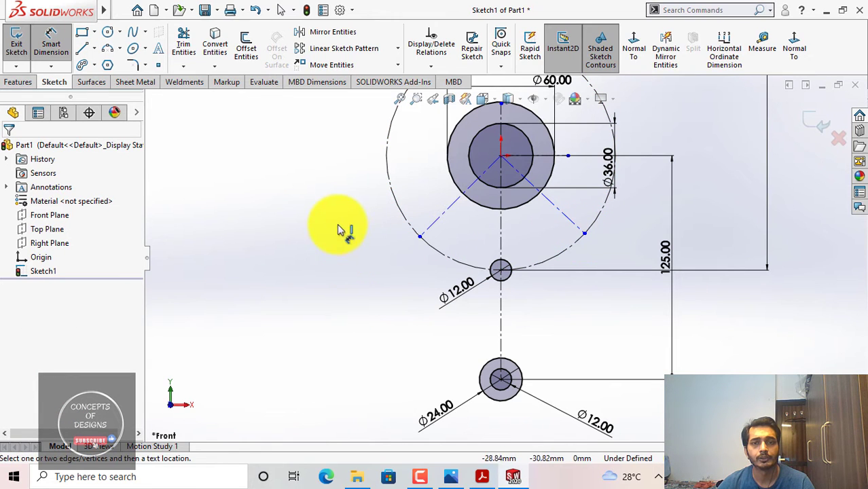
click(460, 199)
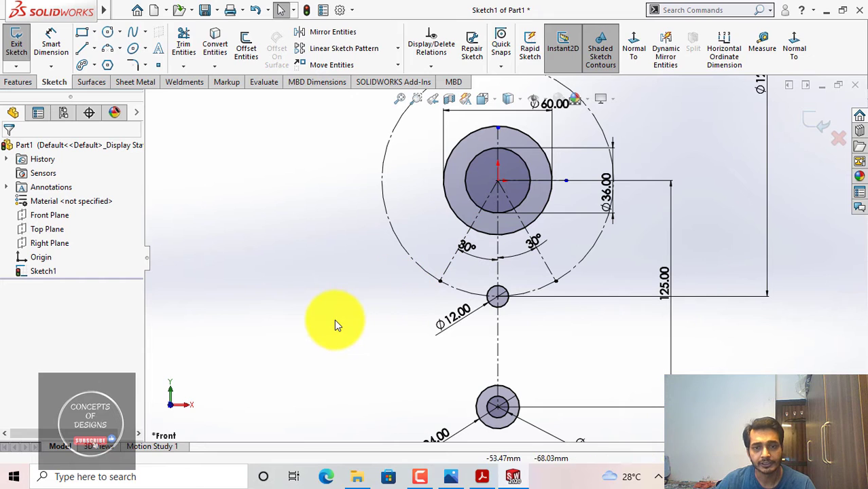
- Draw a small circle at the outer end of each 30° construction line, centred on the line's endpoint
right_drag(333, 322, 377, 322)
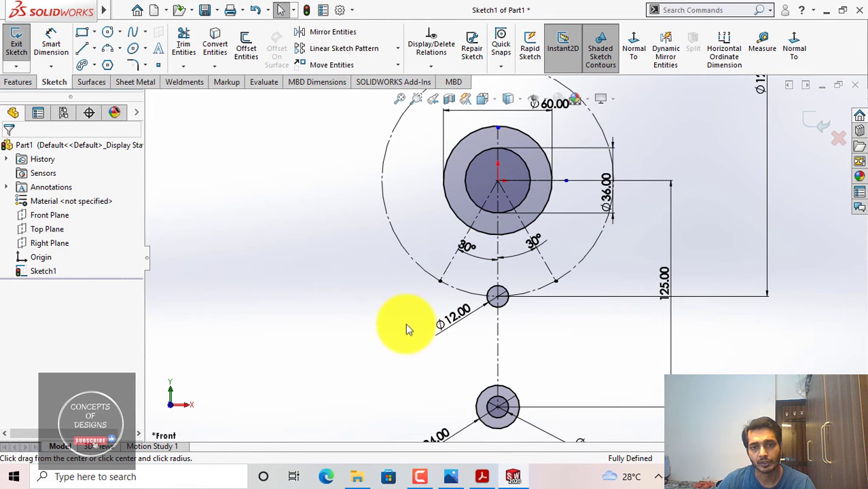
click(439, 281)
click(445, 280)
key(Escape)
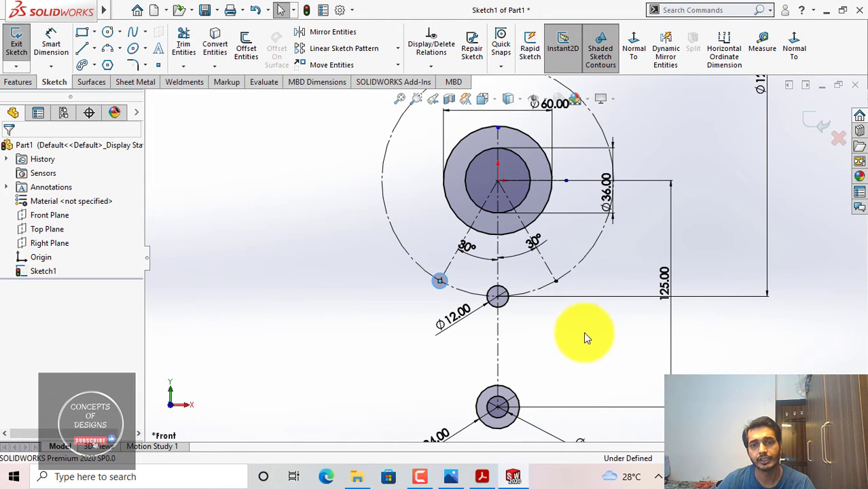
right_drag(577, 338, 642, 340)
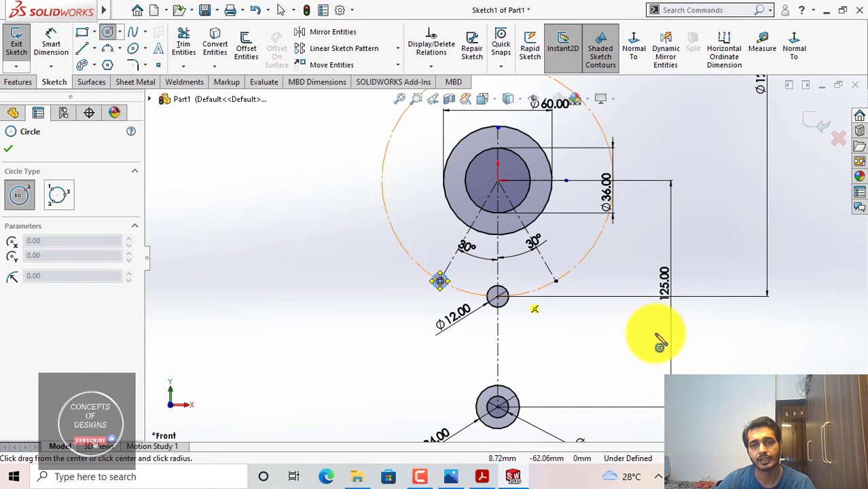
click(556, 280)
click(565, 279)
key(Escape)
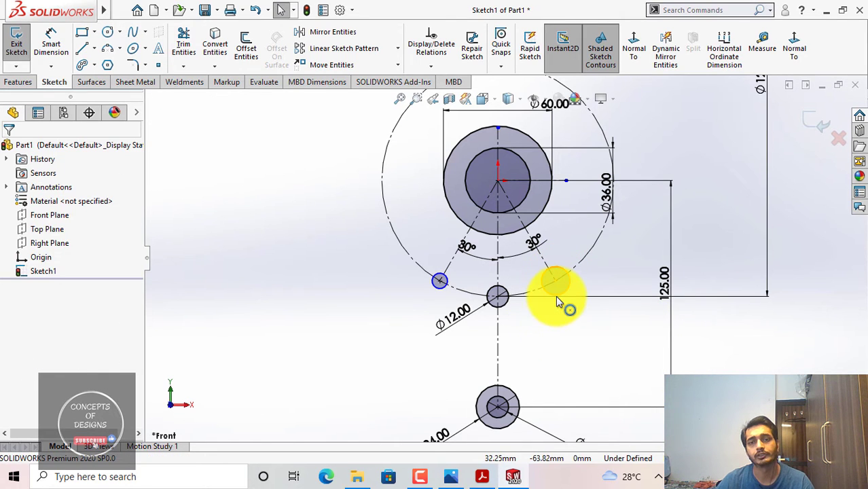
- Apply an Equal relation between the two side circles and the 12 mm circle on the centerline between them
click(555, 295)
ctrl+click(499, 305)
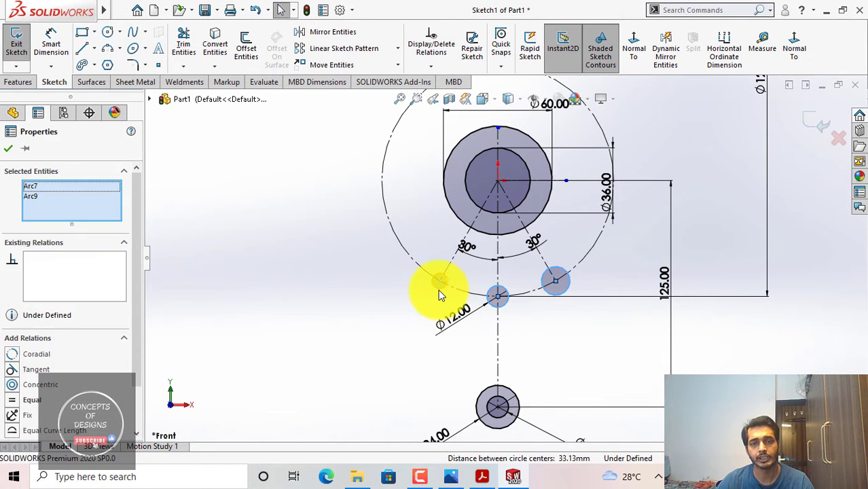
ctrl+click(439, 291)
click(32, 400)
click(8, 148)
scroll(521, 277, up, 1)
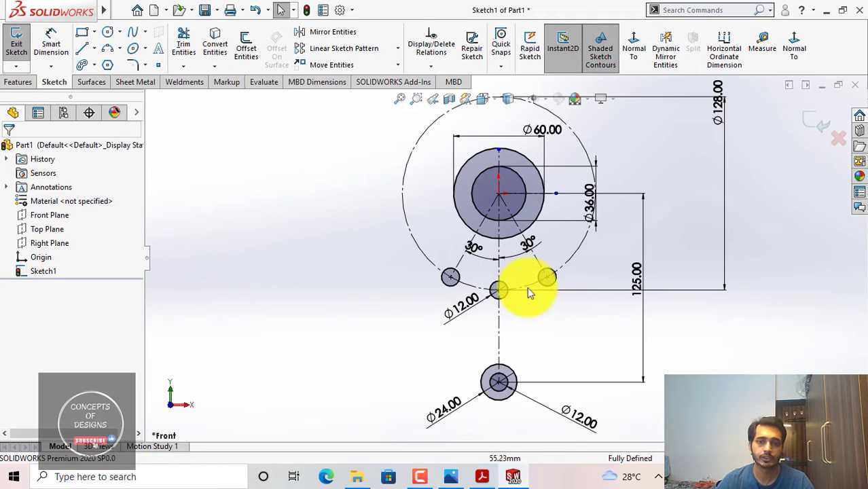
- Check the Acrobat reference drawing for the outer radius around the two side holes, and return to the SOLIDWORKS sketch
ctrl+middle_drag(543, 321, 507, 323)
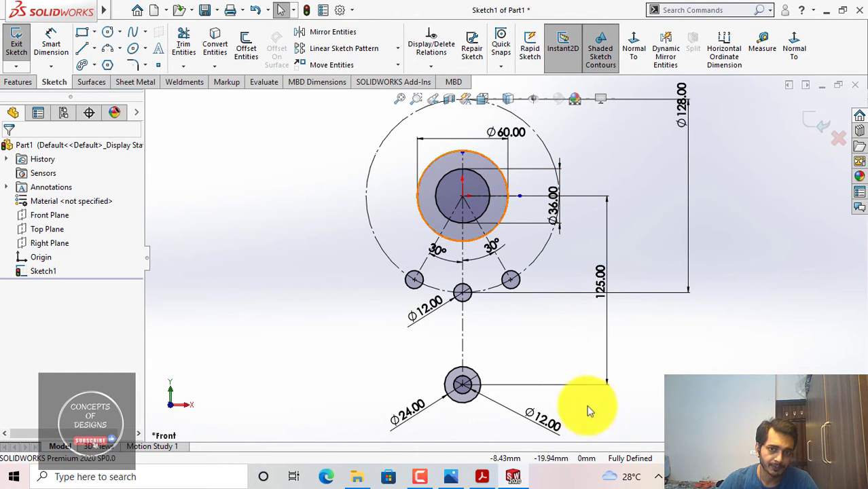
ctrl+middle_drag(528, 311, 503, 331)
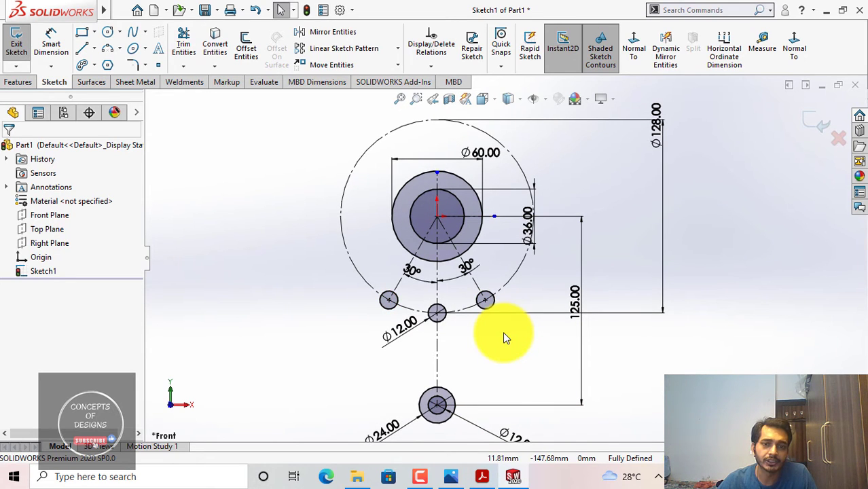
click(483, 475)
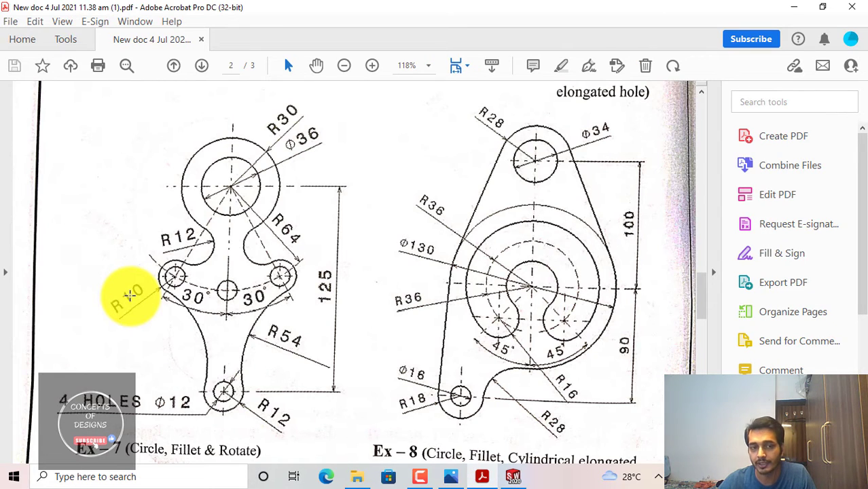
click(513, 476)
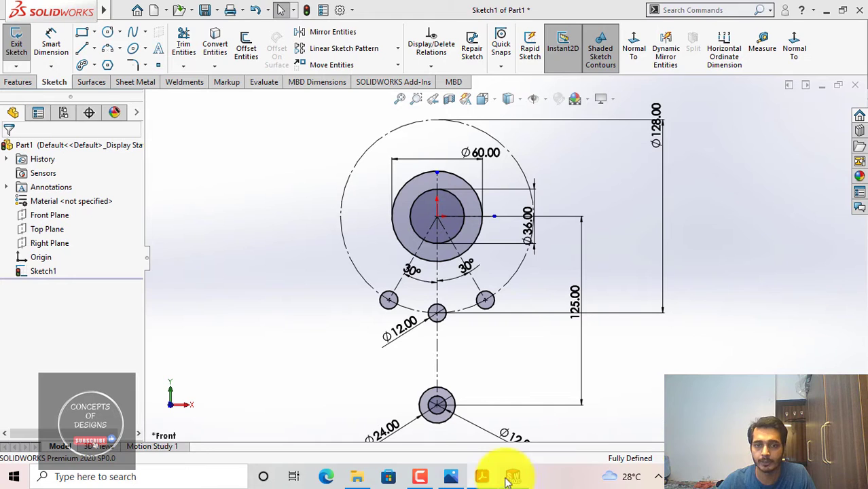
- Sketch a circle about 30 mm in diameter around each of the two side holes, centred on the hole
right_drag(243, 308, 264, 310)
scroll(376, 306, down, 2)
click(393, 297)
click(408, 267)
click(533, 297)
click(545, 265)
key(Escape)
- Dimension both outer circles around the side holes at 20 mm diameter
right_drag(590, 408, 590, 359)
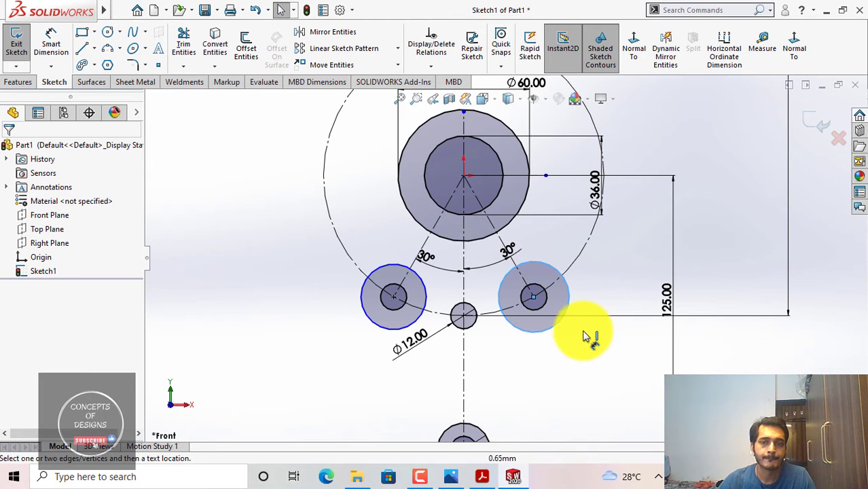
click(396, 328)
click(312, 374)
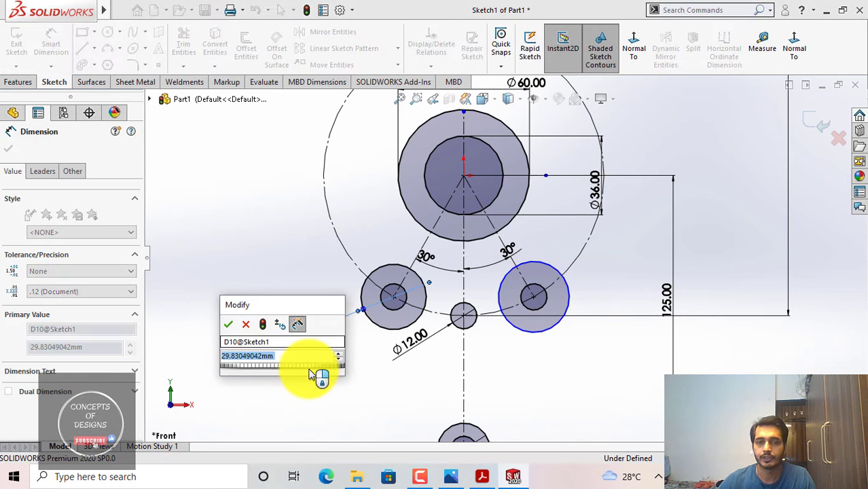
text(20)
key(Return)
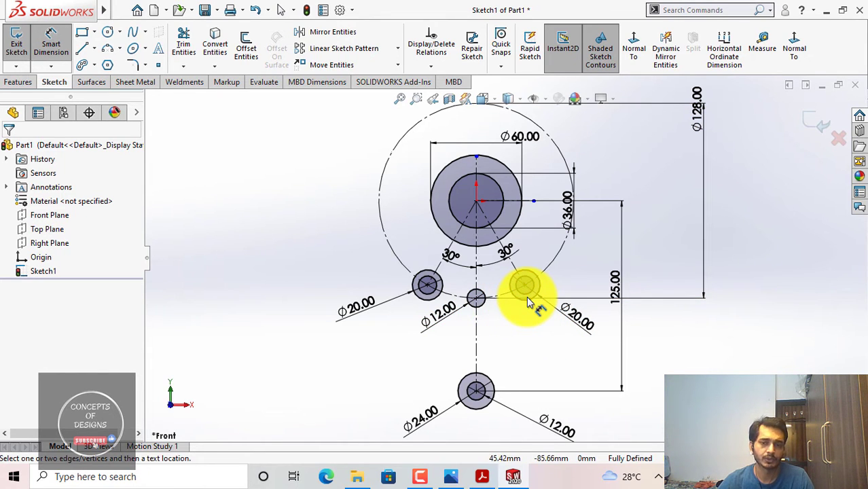
key(Escape)
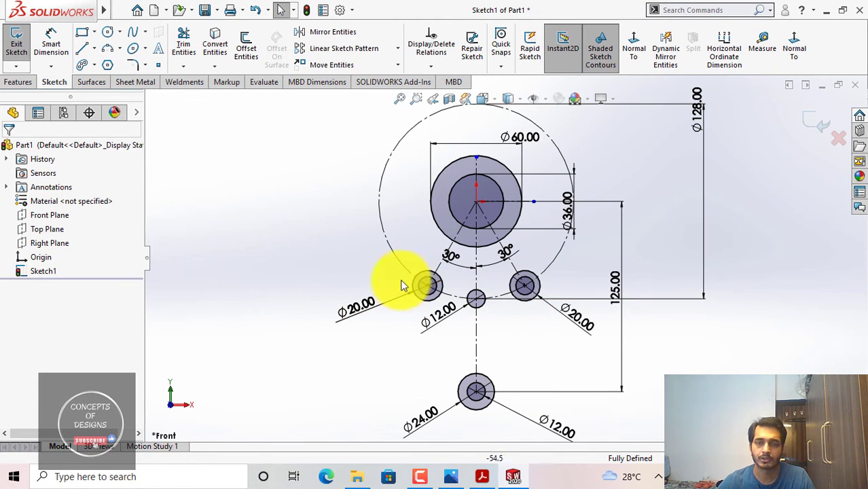
- Sketch two opposing inward-curving arcs, one each side of the centerline, running from beside the 20 mm circles past the lower 24 mm circle
right_drag(276, 348, 272, 332)
right_drag(273, 253, 302, 282)
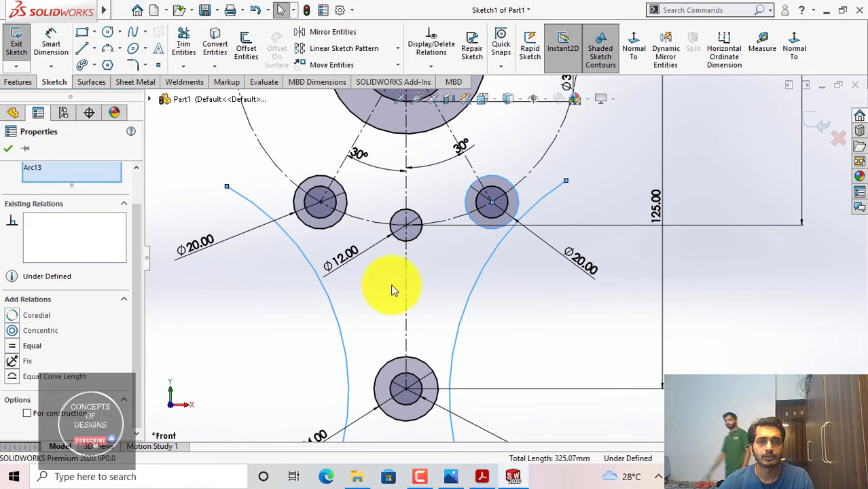
click(391, 284)
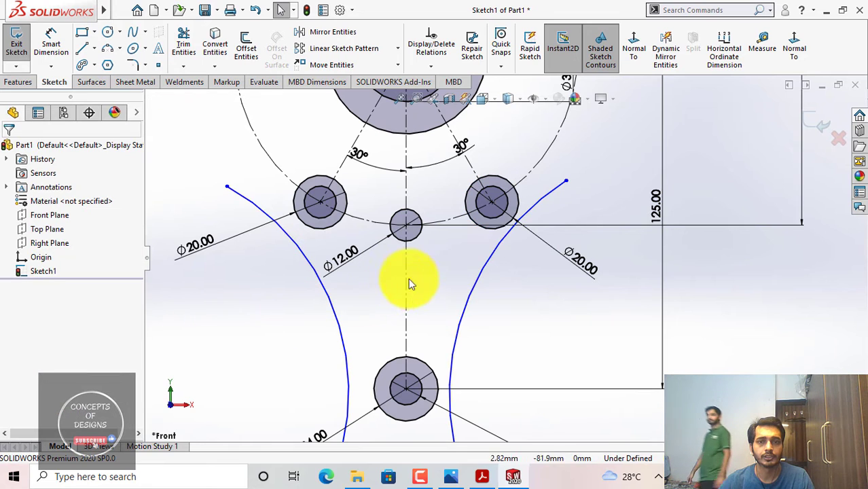
- Add a Tangent relation between the right arc and the right 20 mm circle
click(496, 255)
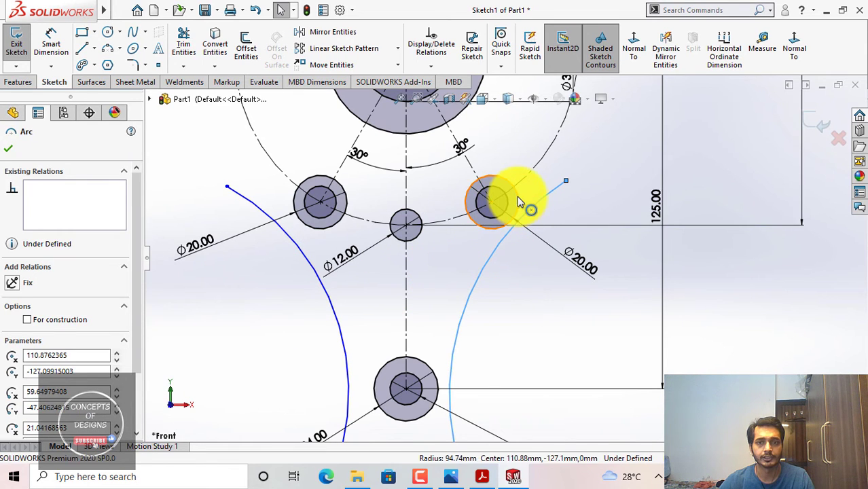
click(517, 196)
ctrl+click(517, 196)
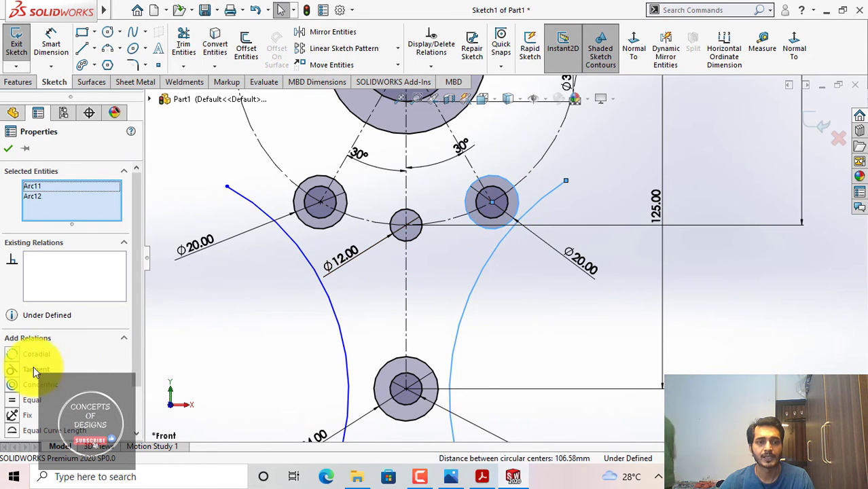
click(61, 369)
click(534, 310)
scroll(533, 312, up, 5)
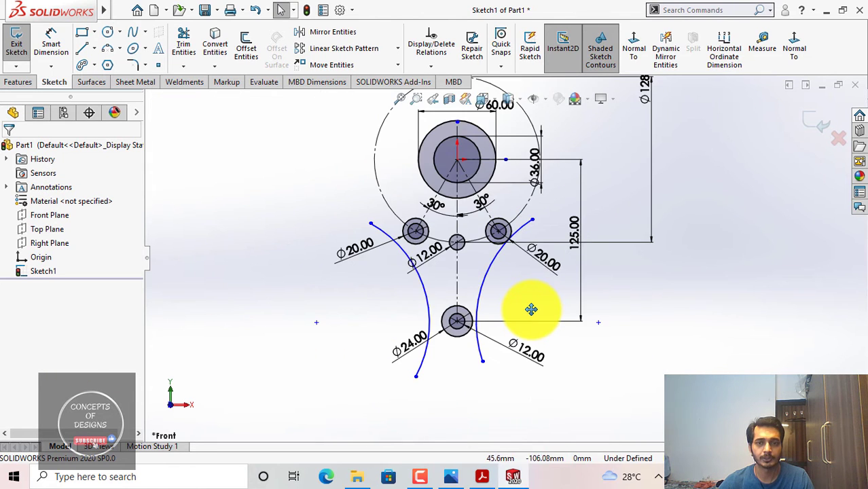
- Add a Tangent relation between the right arc and the lower 24 mm circle
scroll(533, 312, down, 6)
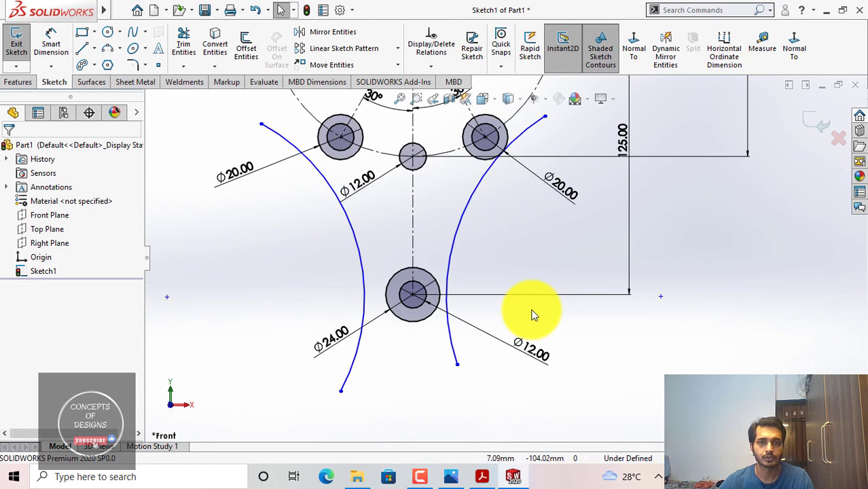
click(460, 331)
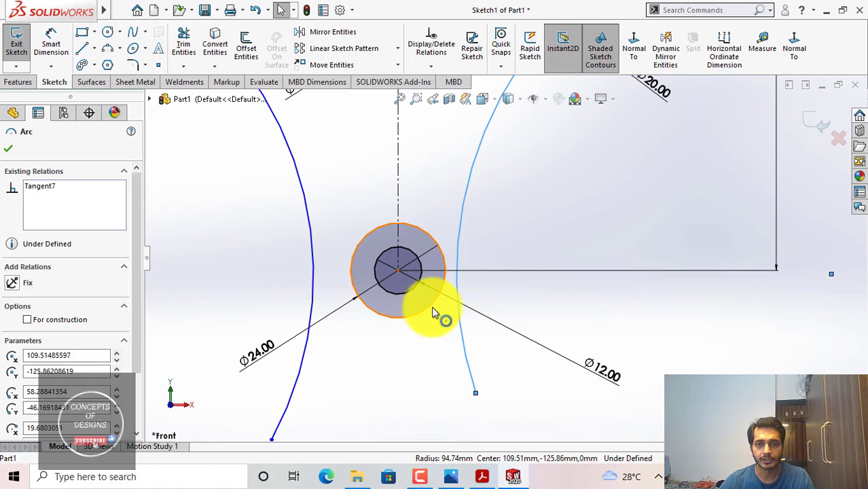
ctrl+click(434, 310)
click(27, 369)
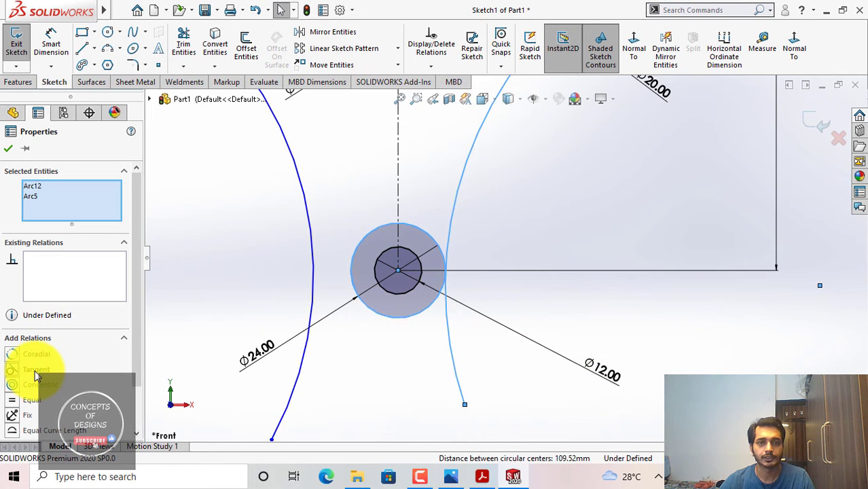
click(538, 223)
scroll(537, 222, up, 5)
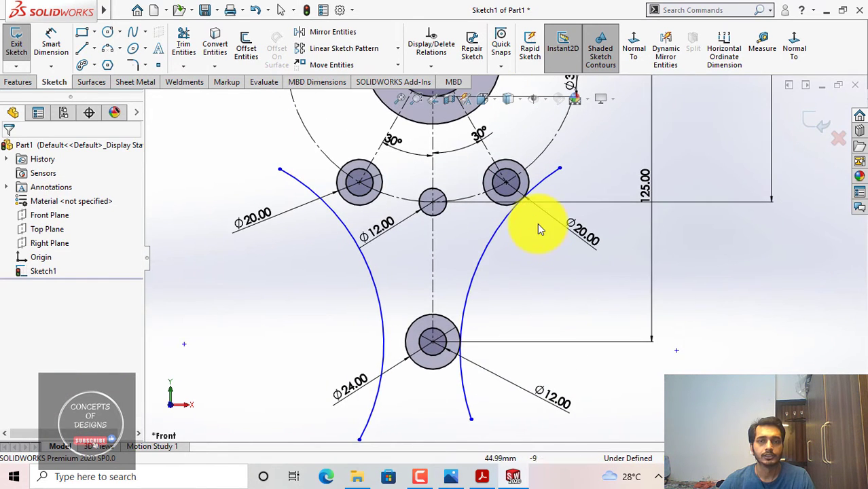
- Make the left arc tangent to the lower 24 mm circle and to the left 20 mm circle
click(376, 416)
ctrl+click(429, 374)
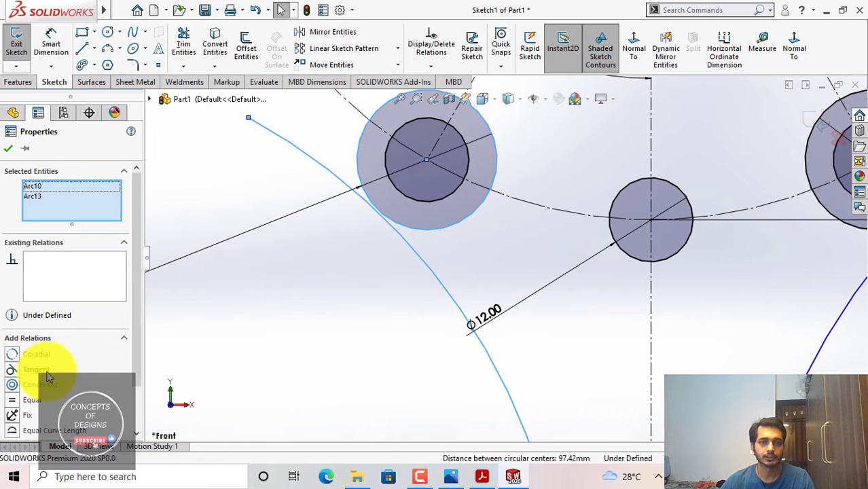
click(46, 370)
click(288, 301)
scroll(411, 292, up, 5)
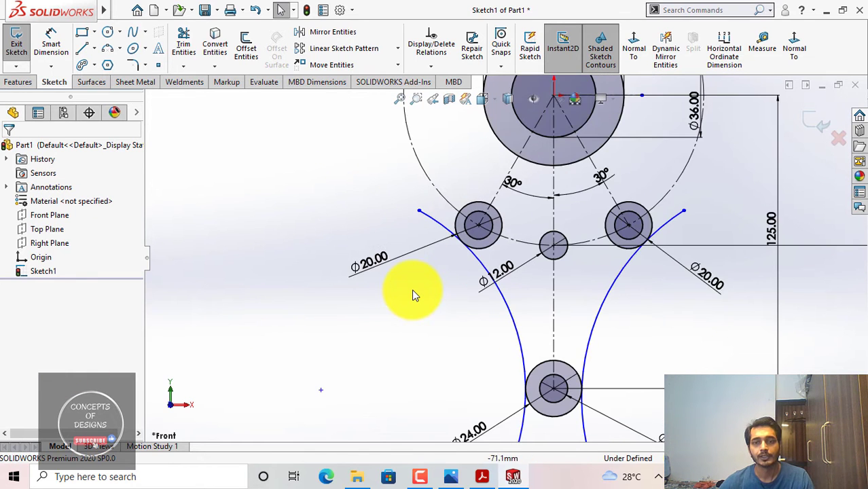
- Dimension the right arc at radius 54 mm and extend its upper endpoint outward past the right 20 mm circle
scroll(415, 295, up, 3)
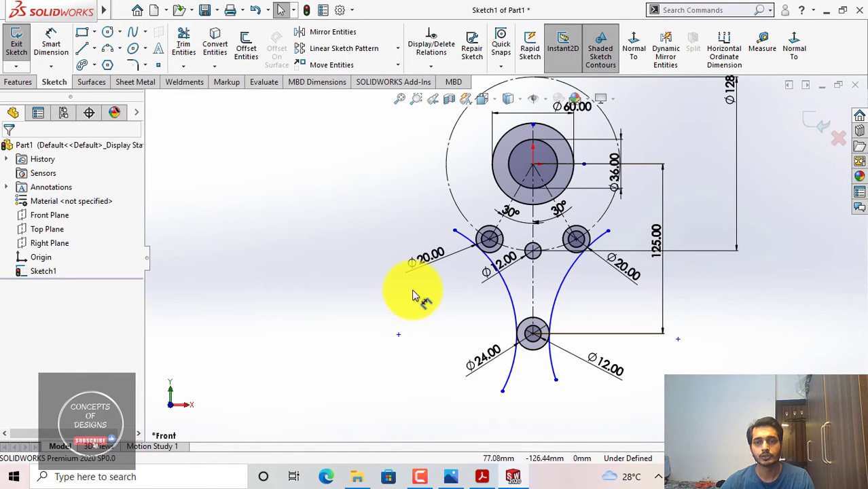
scroll(416, 295, down, 3)
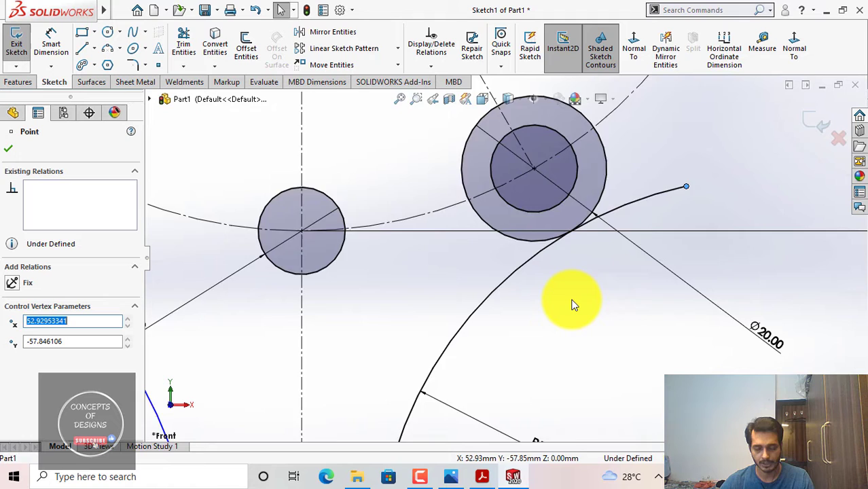
scroll(572, 300, up, 2)
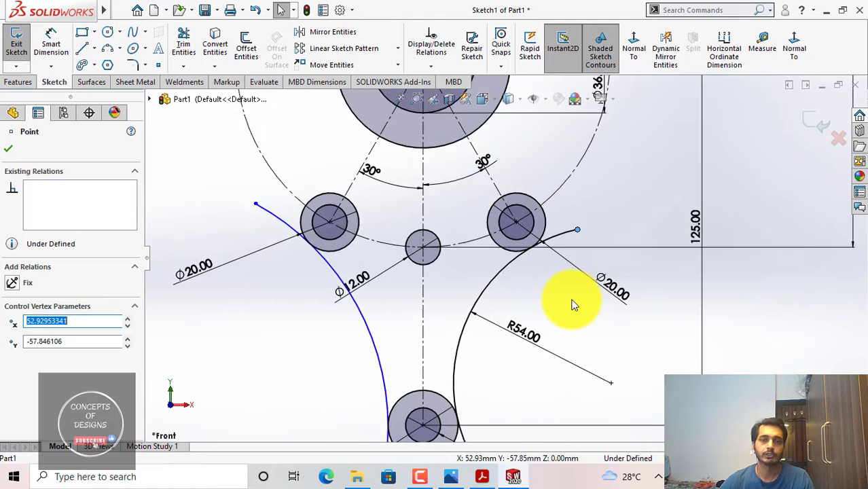
scroll(572, 306, up, 3)
scroll(430, 284, down, 4)
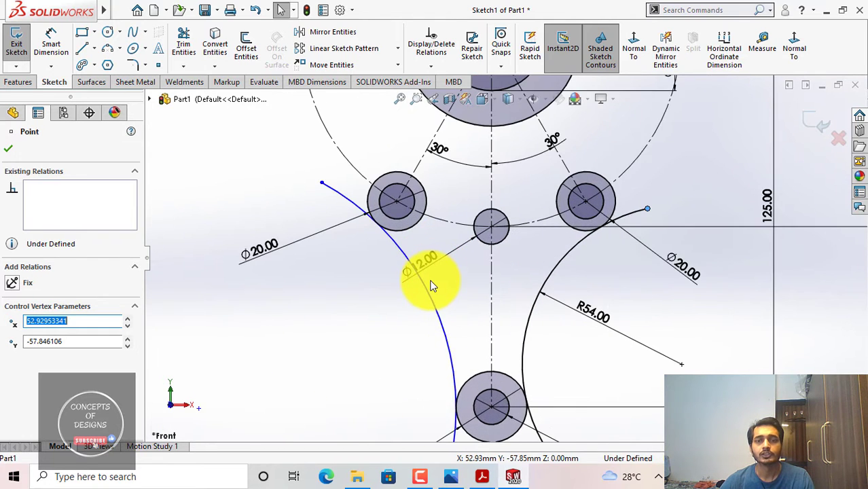
scroll(430, 284, up, 3)
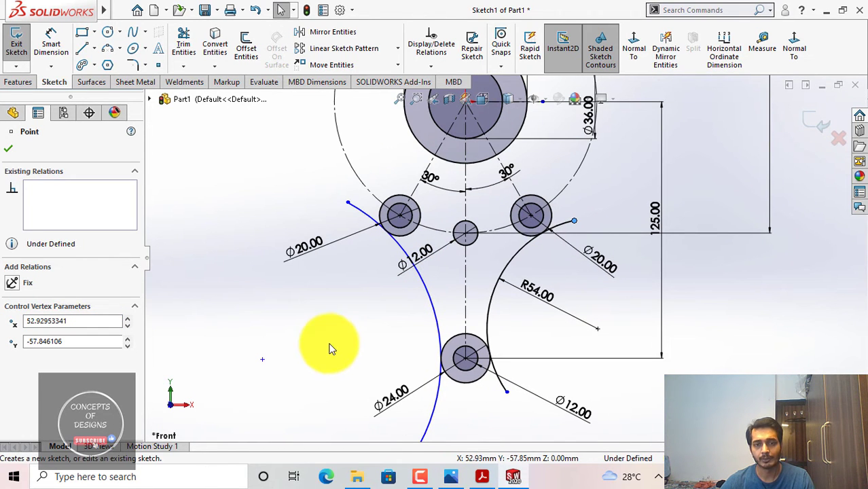
- Dimension the left arc at radius 54 mm
right_drag(329, 344, 325, 336)
right_drag(325, 335, 321, 299)
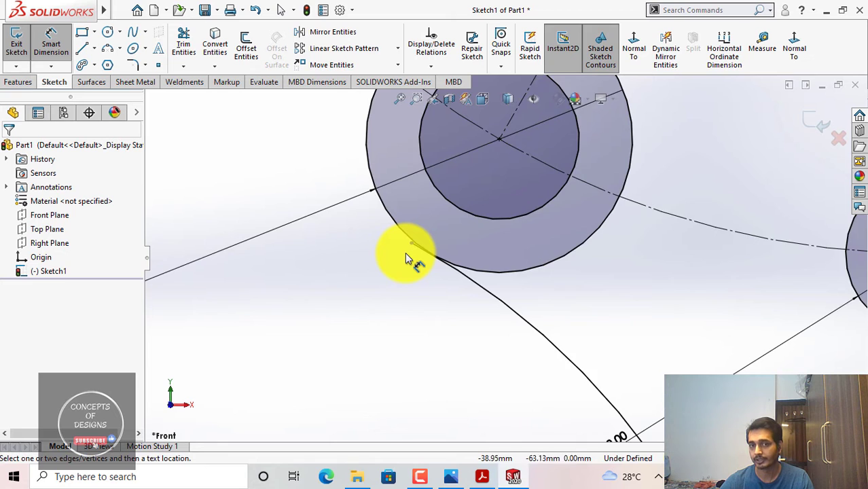
scroll(406, 254, down, 3)
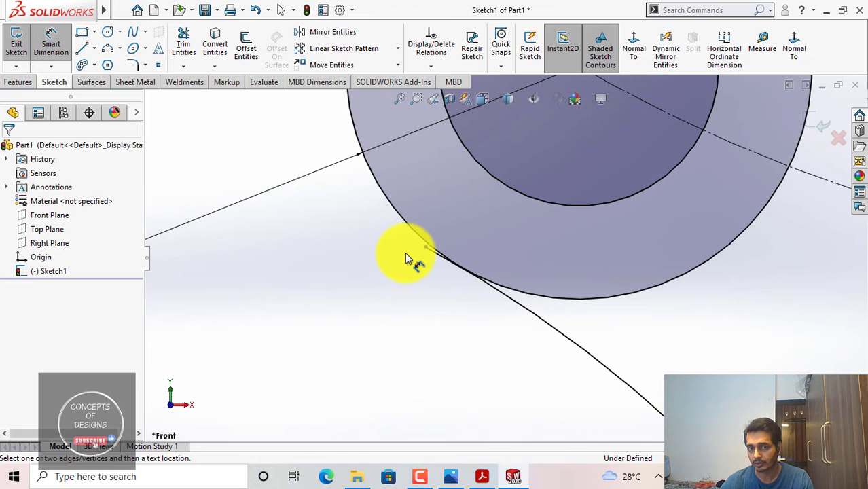
scroll(405, 258, down, 2)
scroll(408, 258, up, 5)
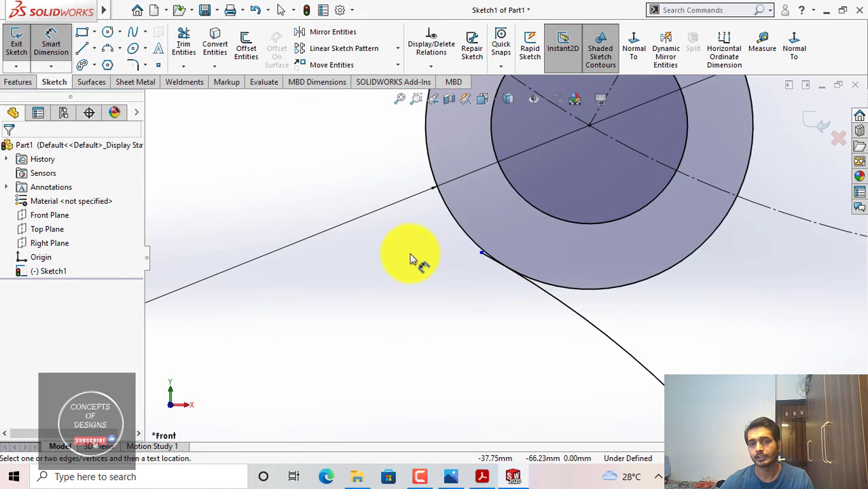
scroll(462, 264, up, 3)
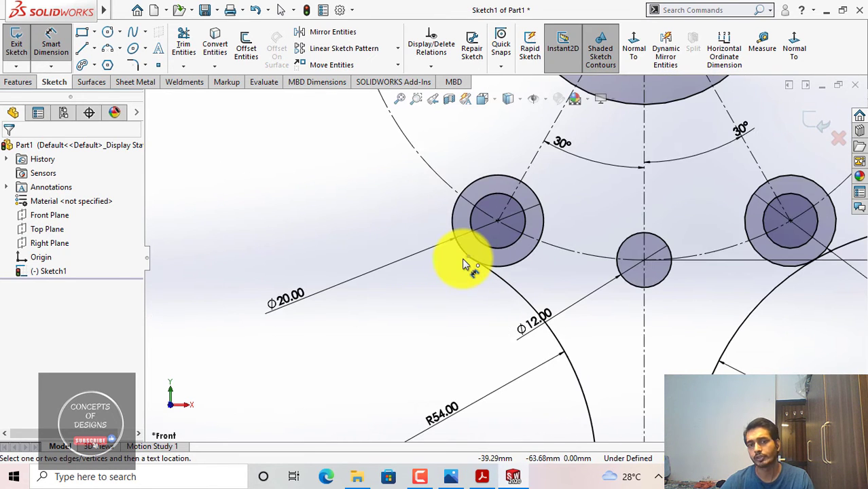
- Extend the left arc's upper endpoint outward past its tangent point on the left 20 mm circle
scroll(461, 264, down, 5)
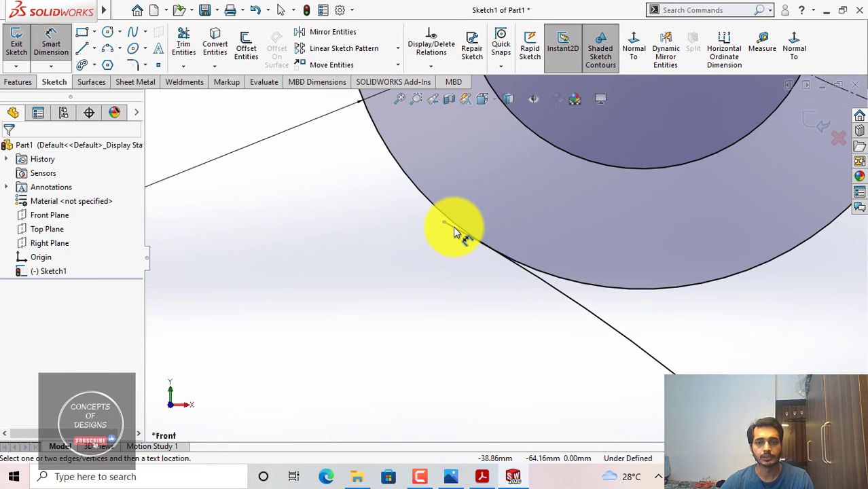
scroll(455, 232, up, 3)
scroll(455, 233, up, 4)
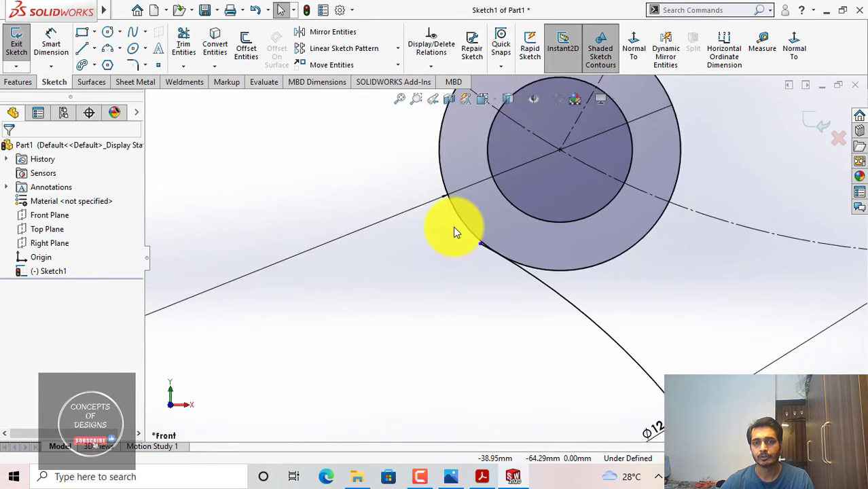
drag(481, 248, 333, 205)
scroll(333, 205, up, 3)
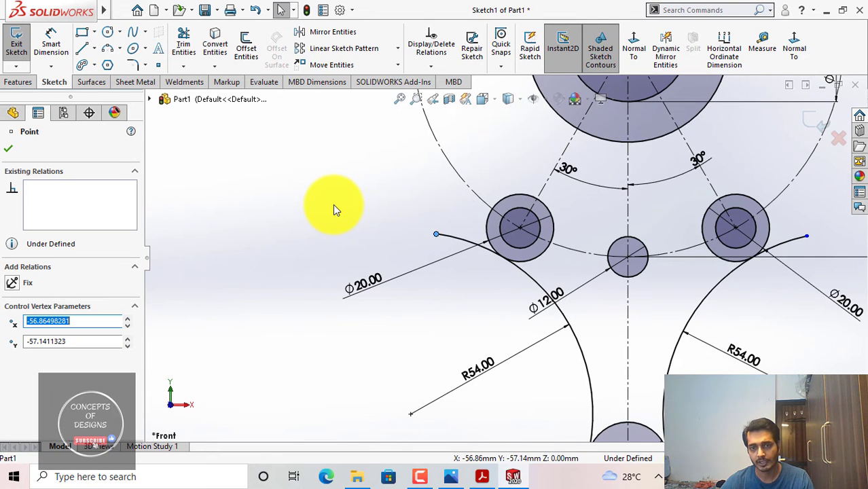
scroll(333, 204, up, 2)
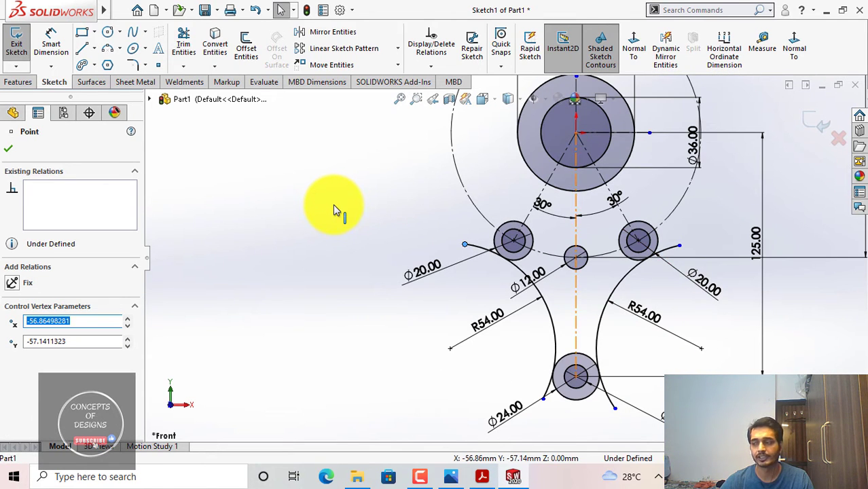
scroll(334, 205, up, 3)
scroll(496, 149, down, 3)
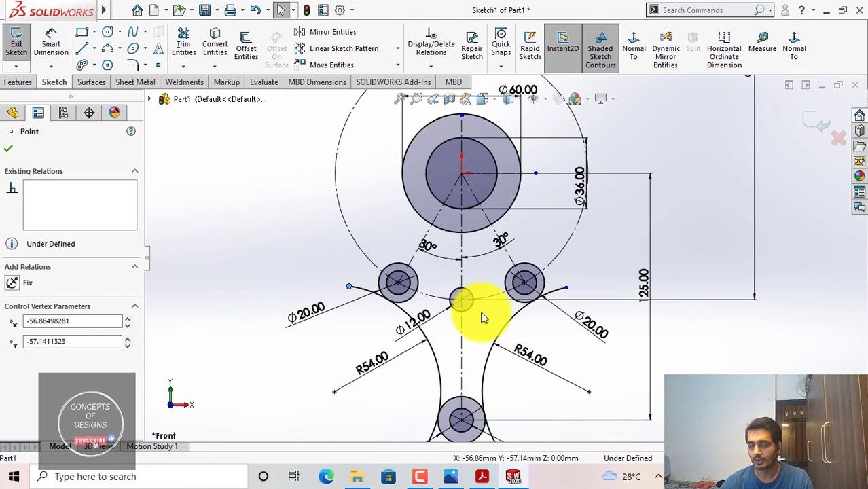
scroll(482, 317, down, 2)
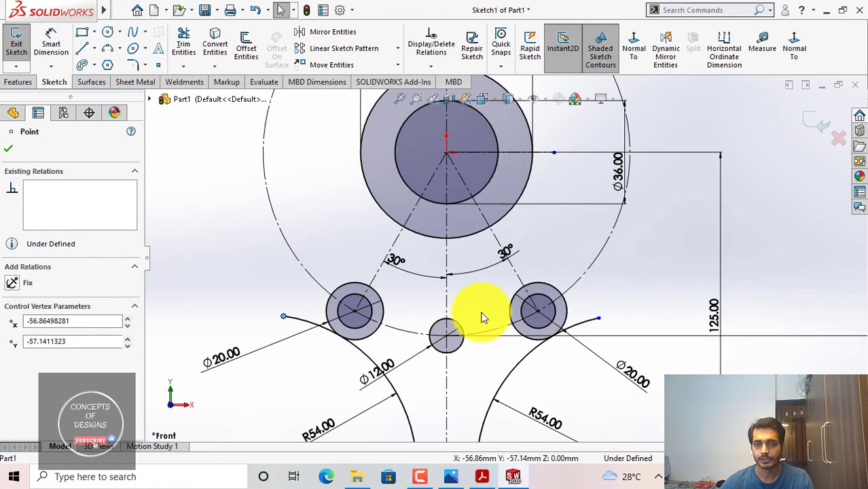
scroll(481, 318, up, 2)
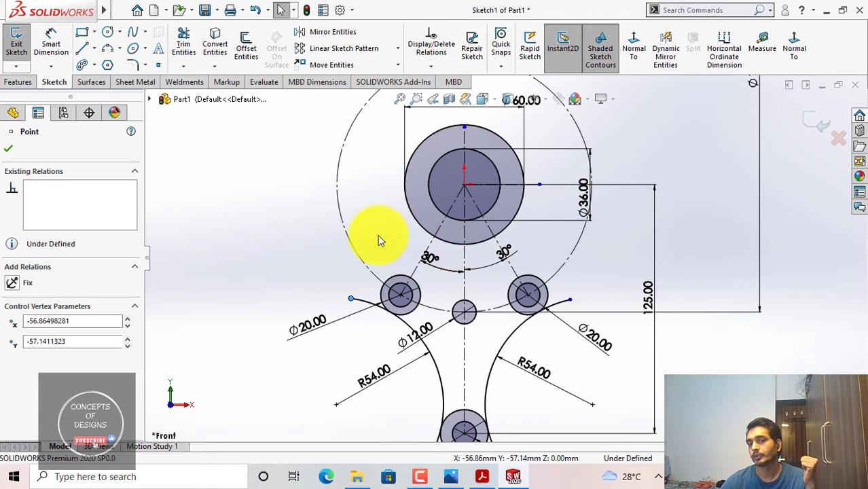
- Make the small open arc right of the centerline tangent to the 60 mm circle
scroll(378, 234, down, 2)
click(499, 234)
ctrl+click(481, 230)
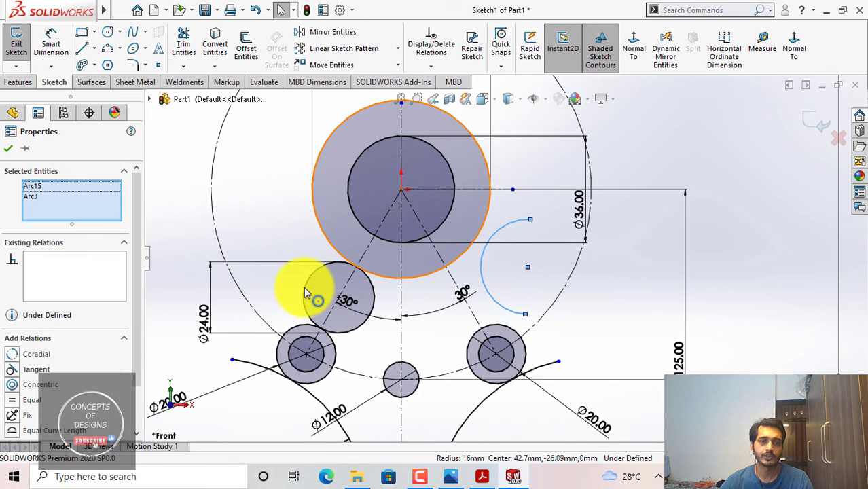
click(31, 370)
click(532, 262)
- Make the small arc tangent to the right 20 mm circle at radius 12 mm and extend its lower endpoint past the contact point
click(502, 312)
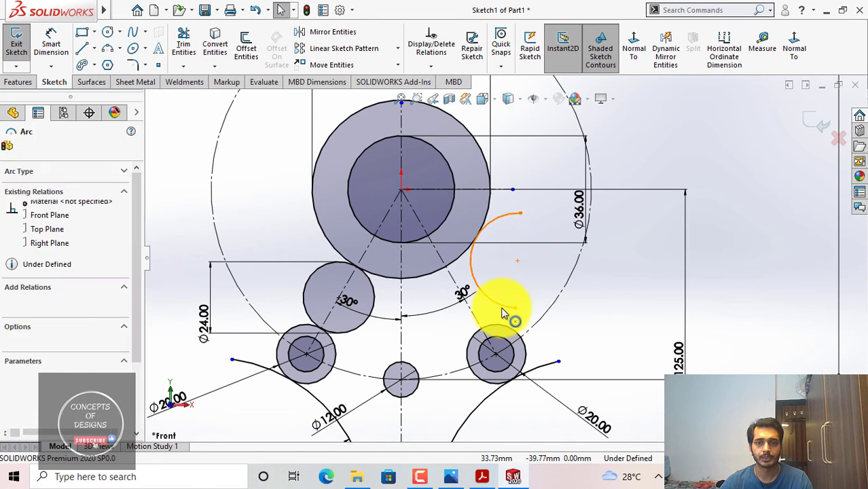
ctrl+click(501, 326)
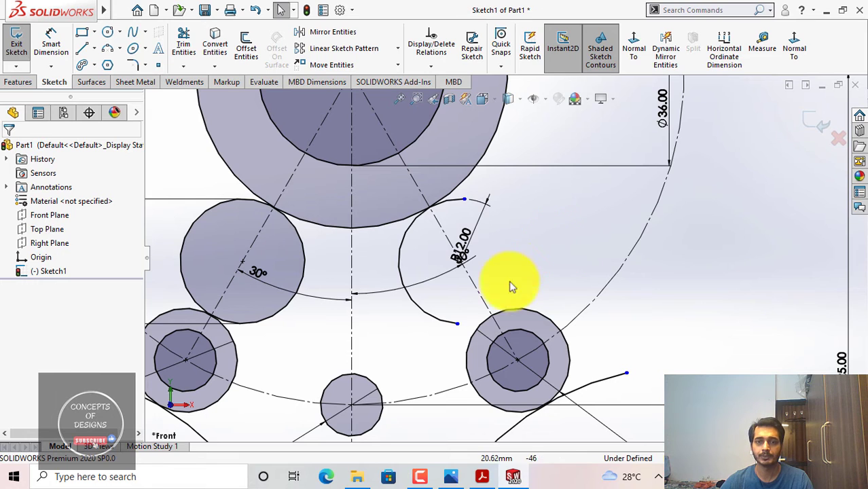
mouse_move(457, 324)
mouse_down()
mouse_move(479, 307)
mouse_move(423, 332)
mouse_move(563, 243)
mouse_up()
scroll(563, 243, up, 2)
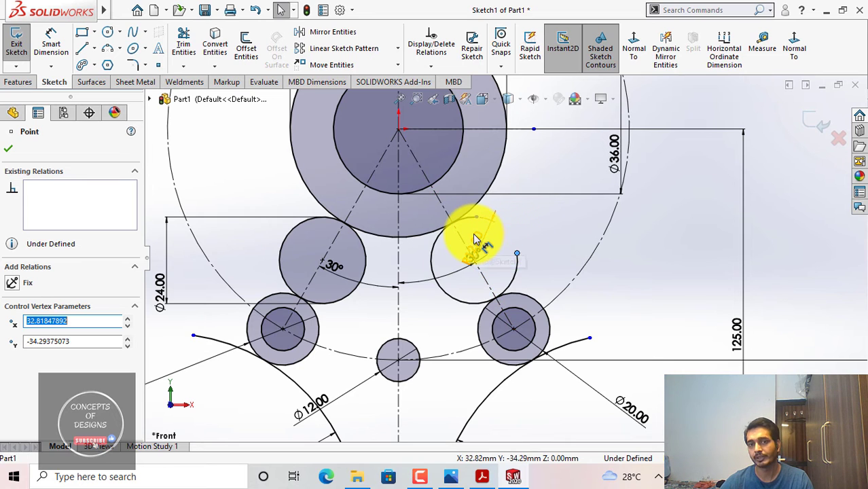
- Trim away the outer side of the left 24 mm circle and the inner side of the left 20 mm circle
scroll(480, 243, up, 2)
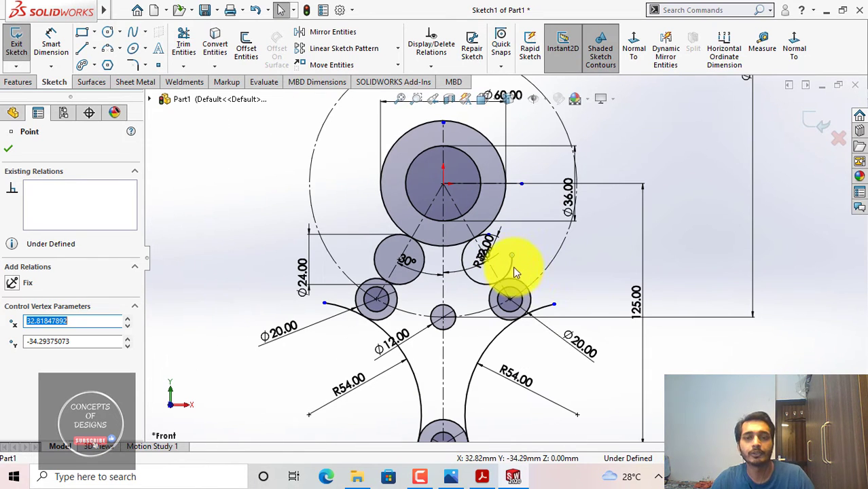
scroll(526, 280, up, 2)
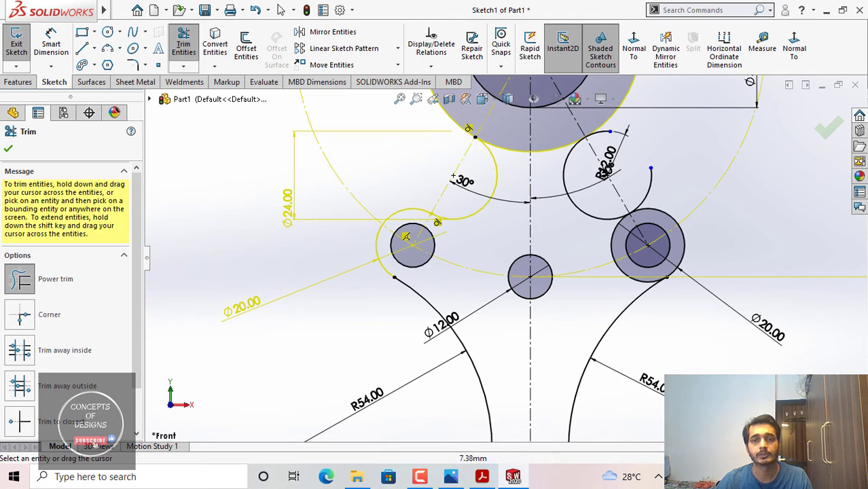
scroll(478, 231, down, 3)
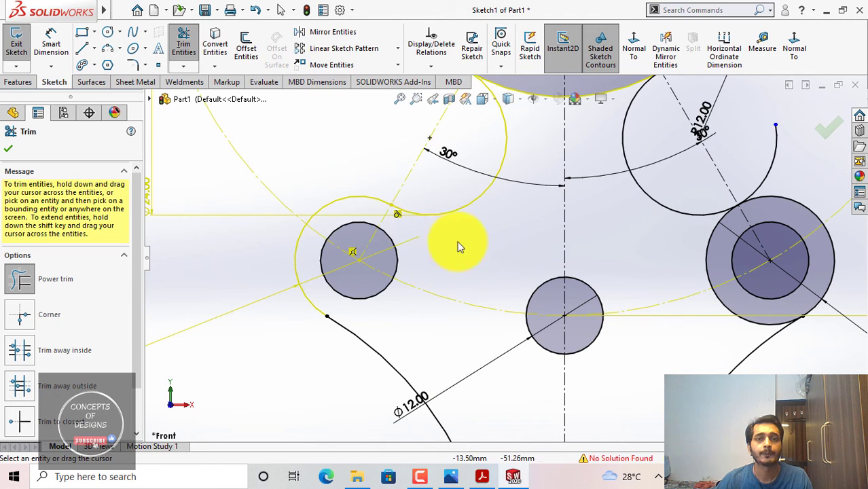
click(398, 213)
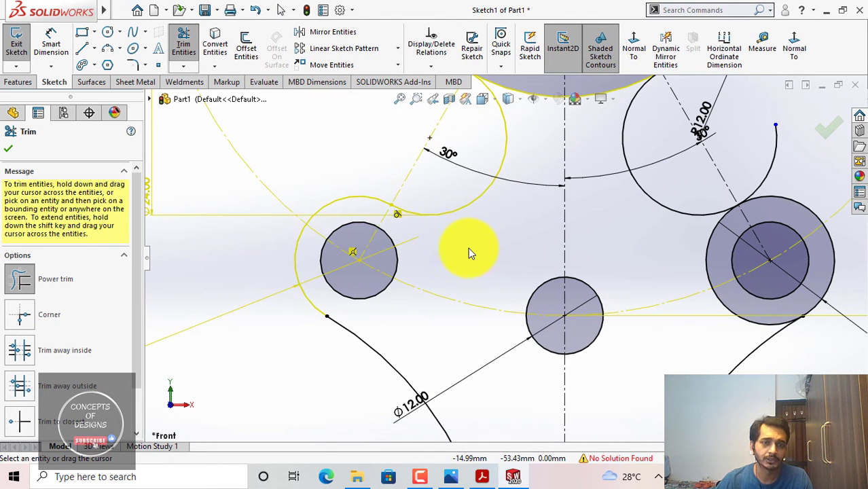
scroll(468, 248, up, 3)
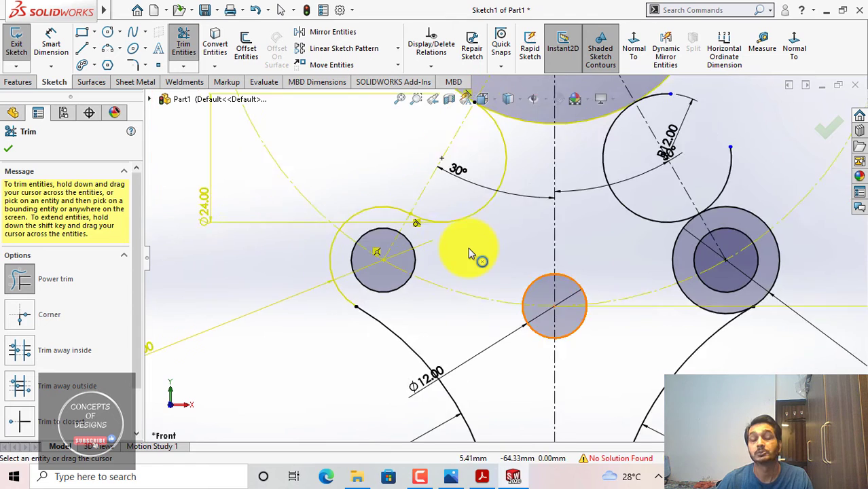
scroll(462, 198, down, 2)
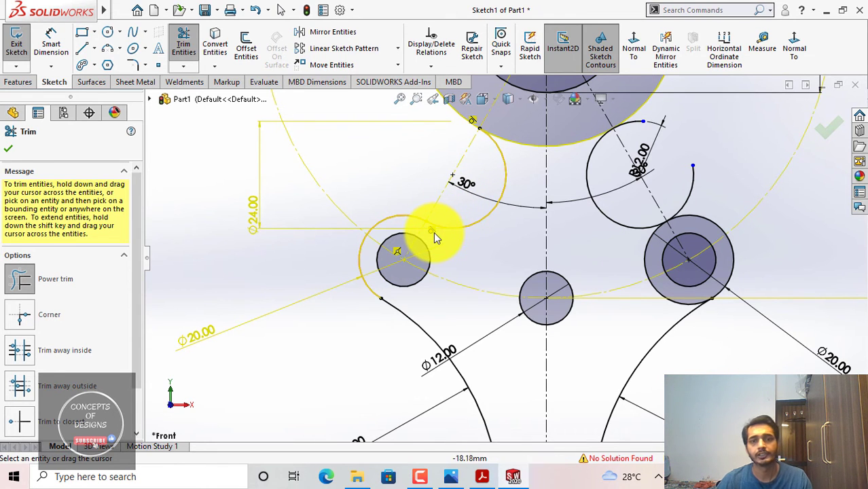
key(Escape)
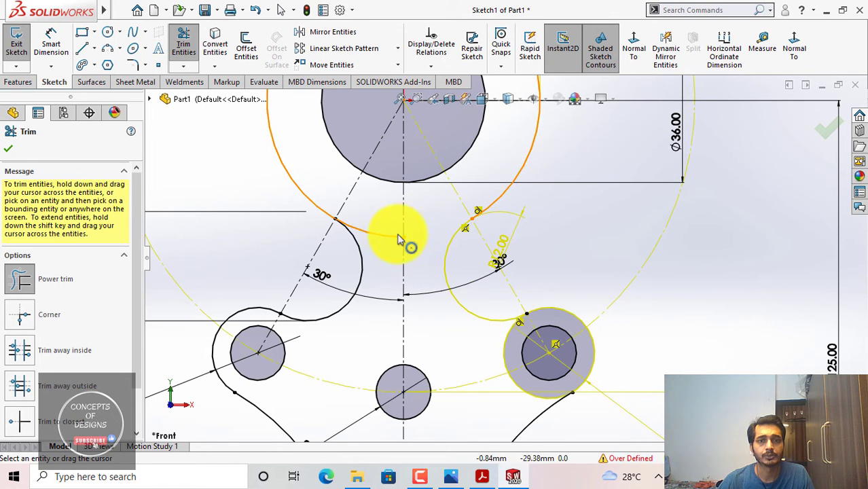
- Trim the right R12 arc's excess ends and the bottom of the 60 mm circle between the two neck arcs
drag(398, 235, 372, 222)
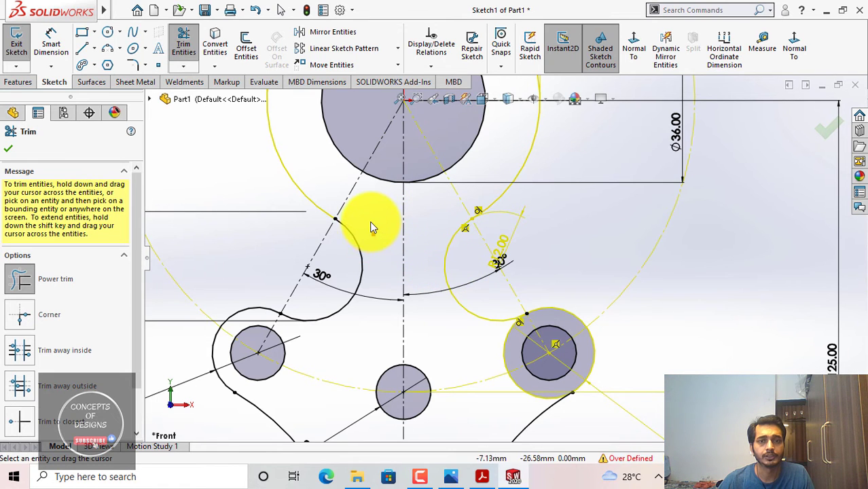
scroll(372, 223, down, 2)
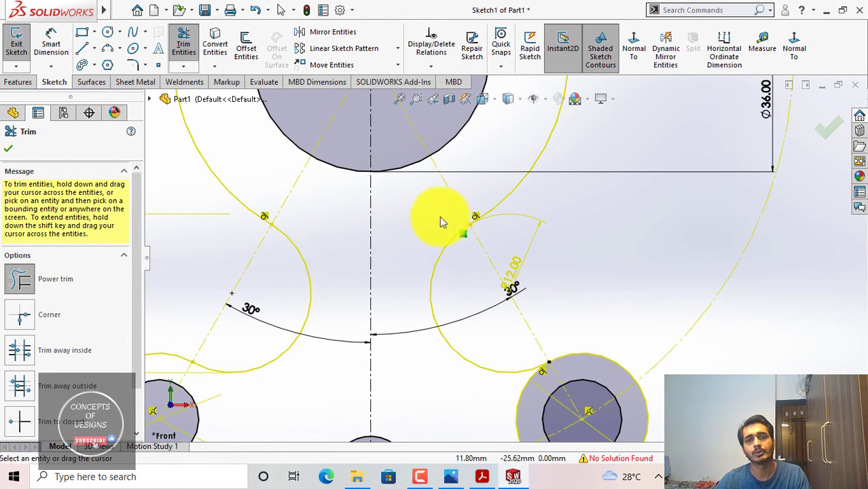
key(Escape)
- Delete the conflicting relations where the left and right neck arcs meet the 60 mm circle
scroll(472, 214, up, 3)
scroll(468, 177, down, 3)
scroll(272, 249, down, 3)
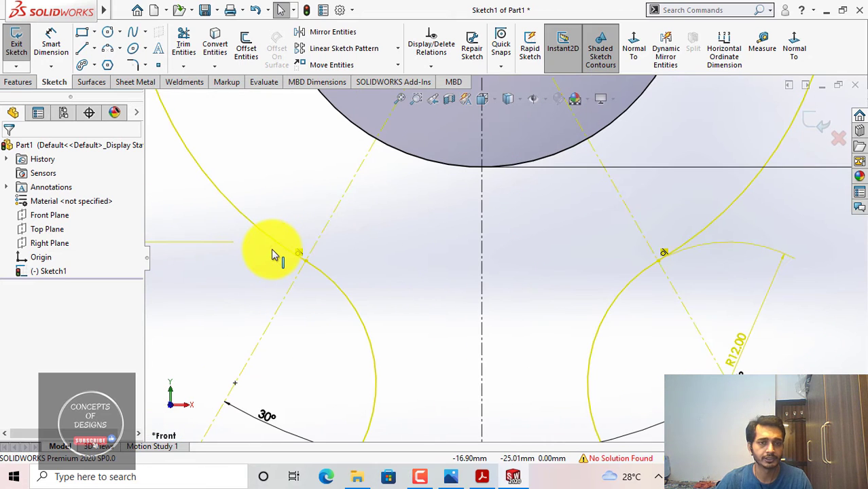
click(301, 251)
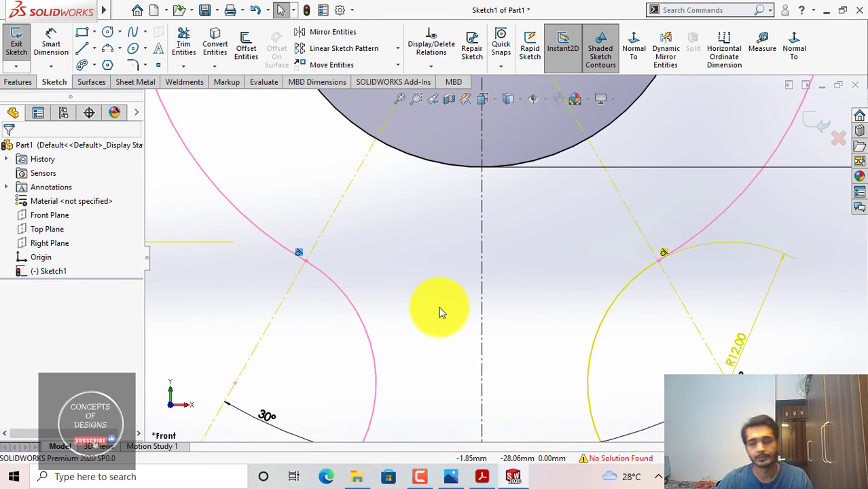
key(Delete)
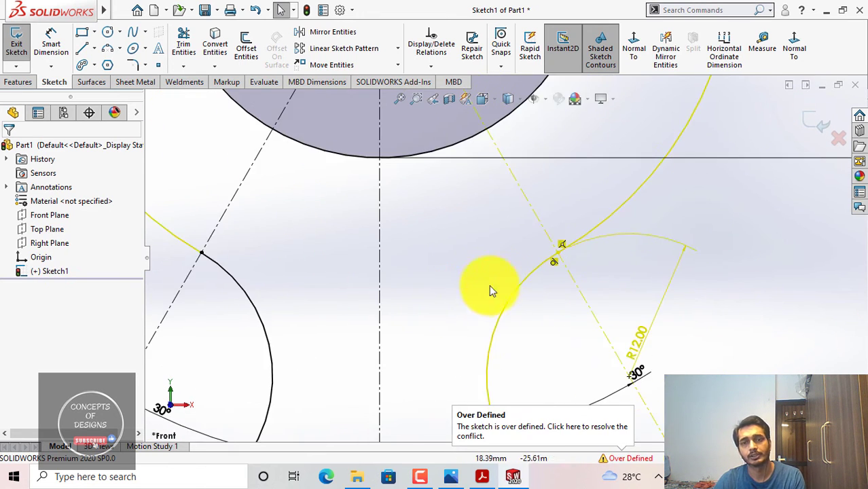
key(ctrl+z)
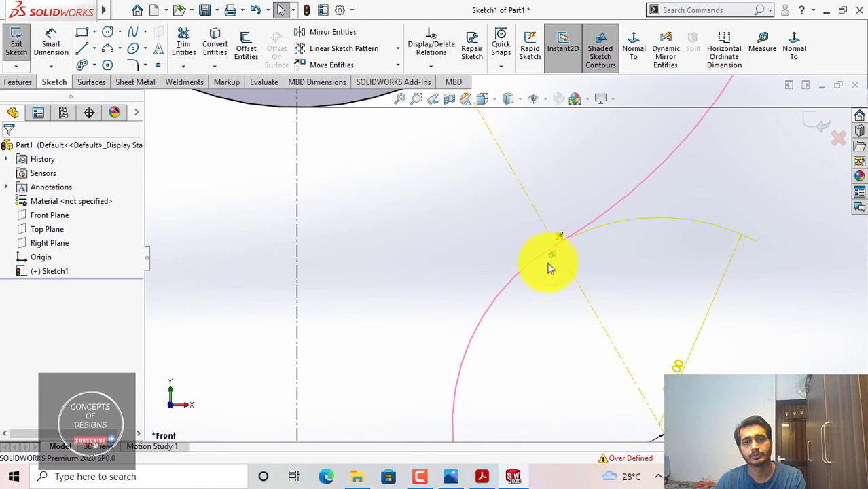
scroll(527, 277, up, 5)
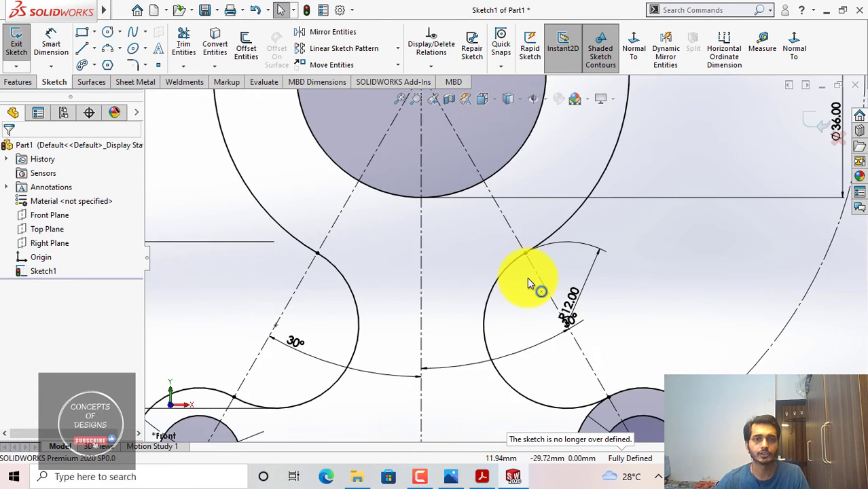
scroll(547, 287, up, 2)
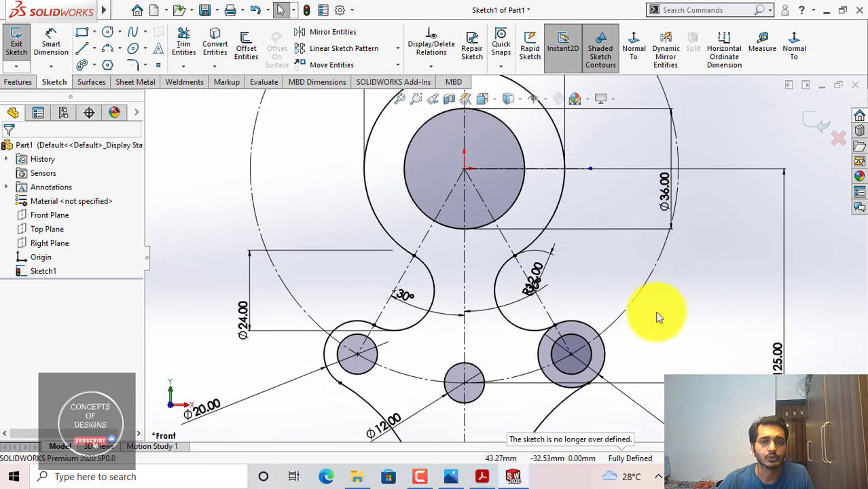
- Trim away the inner side of the right 20 mm circle and resolve the conflicting relation at its junction with the R12 arc
right_drag(676, 319, 611, 320)
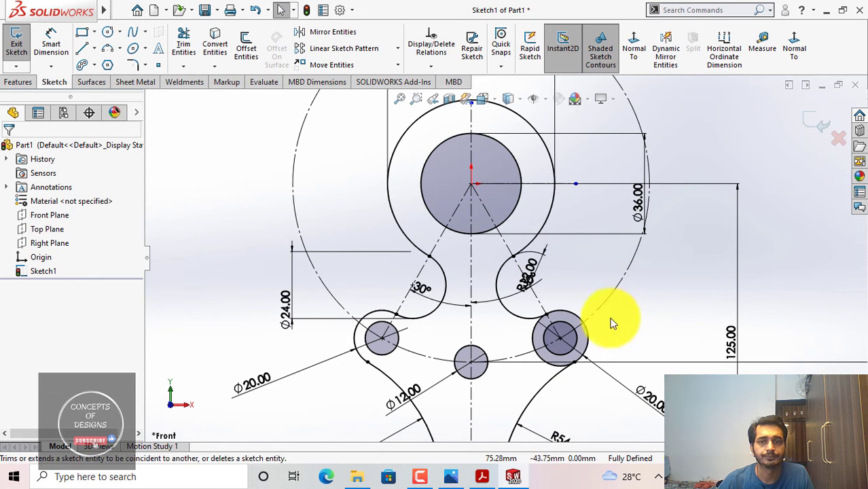
scroll(575, 329, down, 1)
scroll(576, 329, down, 3)
click(507, 295)
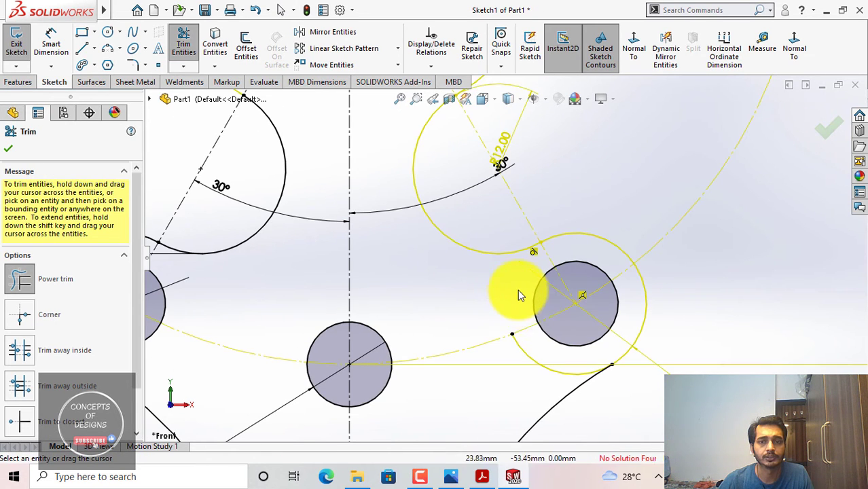
key(ctrl+z)
scroll(480, 222, up, 5)
scroll(484, 224, down, 5)
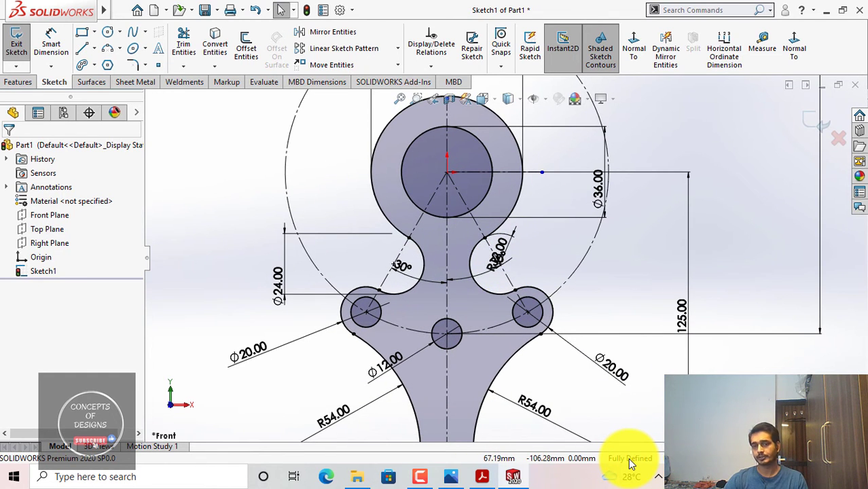
- Examine the whole profile for closure, switching shaded sketch contours off and back on
key(f)
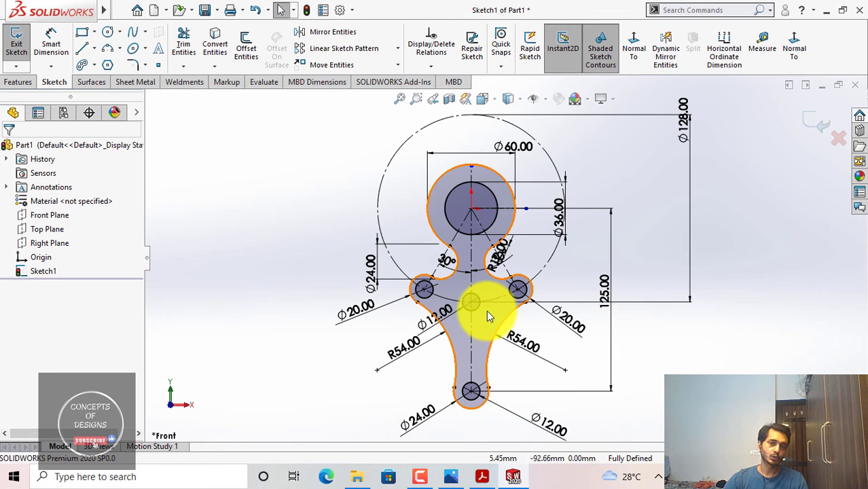
scroll(486, 310, down, 4)
scroll(487, 311, up, 4)
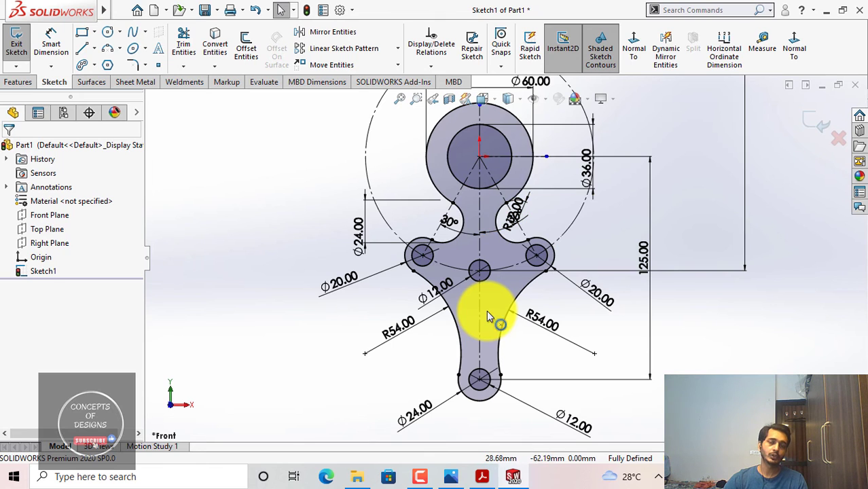
ctrl+middle_drag(486, 310, 471, 342)
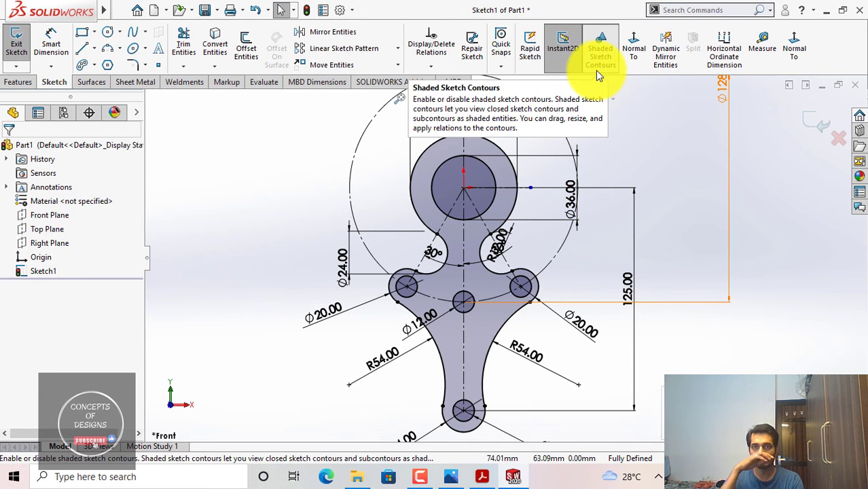
click(603, 39)
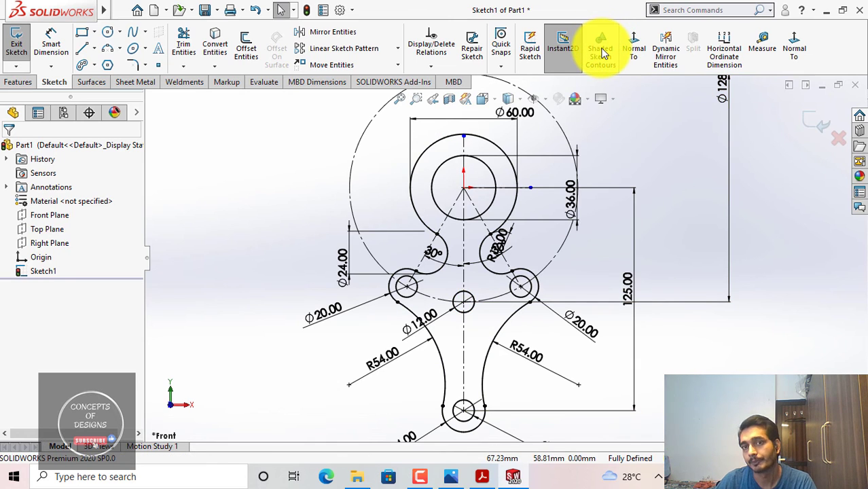
click(604, 53)
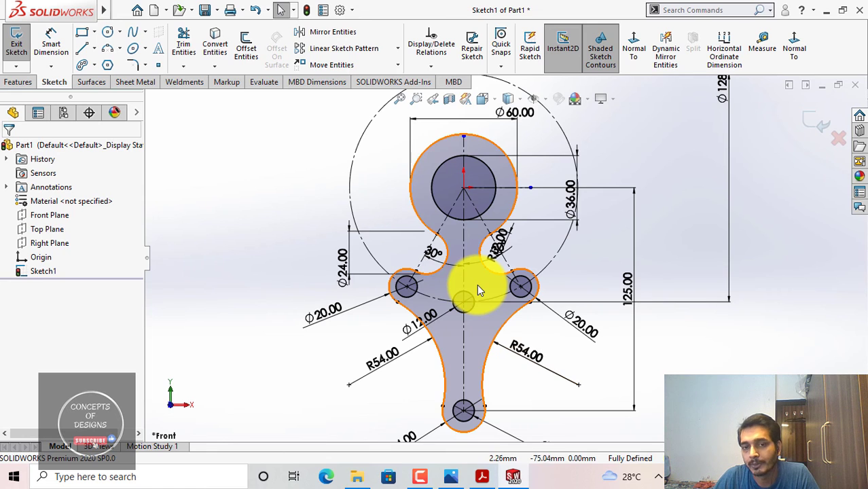
scroll(478, 288, down, 2)
scroll(477, 284, down, 3)
scroll(477, 283, up, 2)
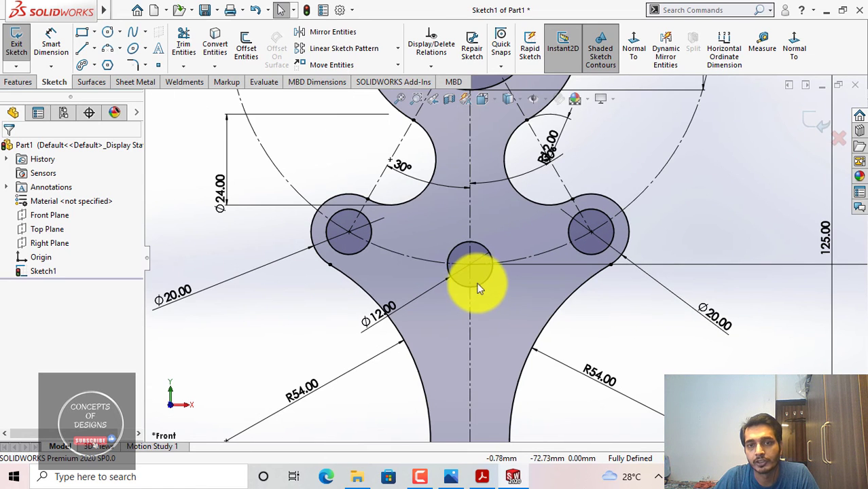
scroll(473, 245, up, 4)
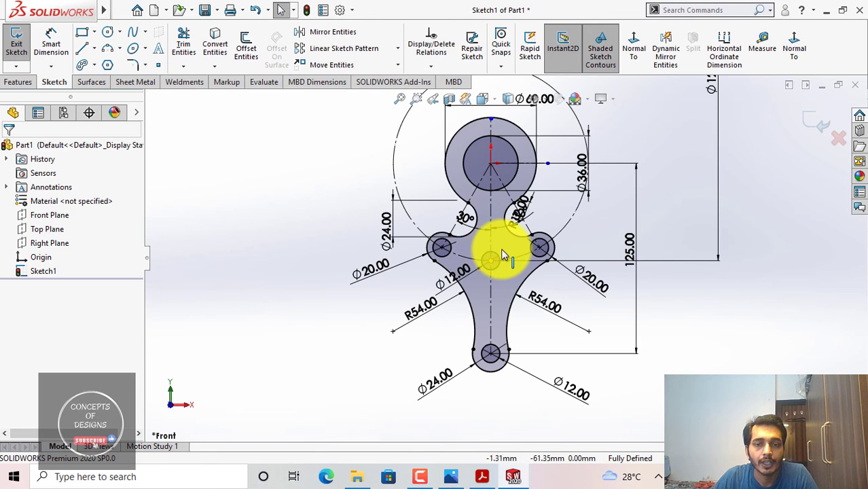
scroll(503, 254, up, 2)
scroll(502, 255, down, 2)
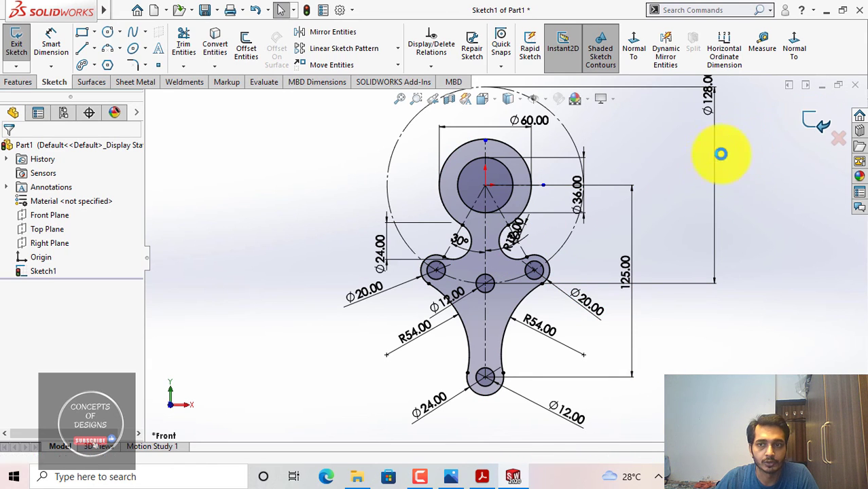
- Exit the sketch and extrude the link plate profile 10 mm with the Mid Plane end condition
click(44, 272)
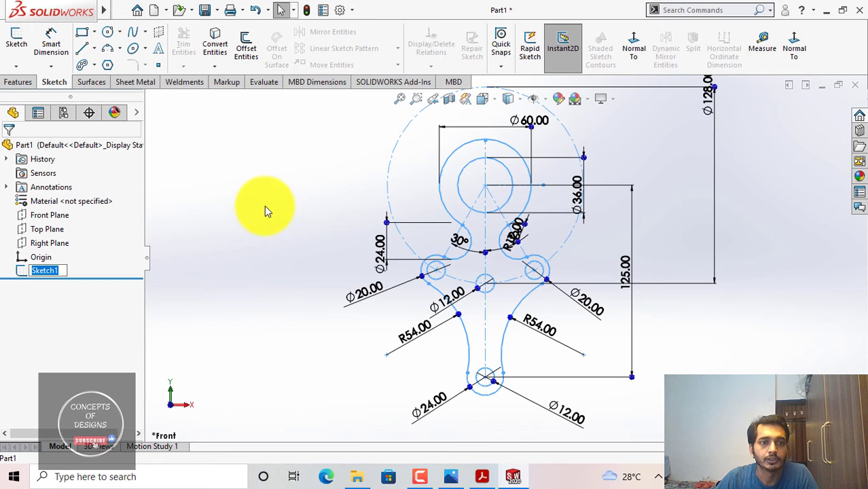
click(265, 210)
click(55, 270)
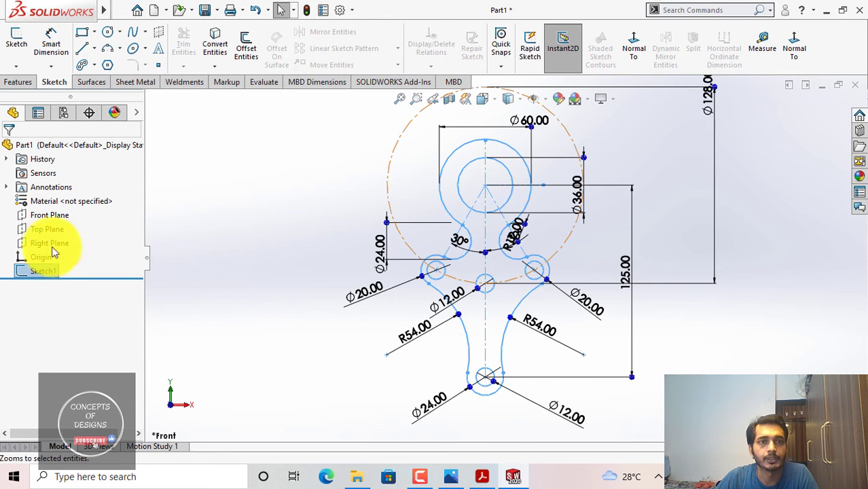
click(17, 82)
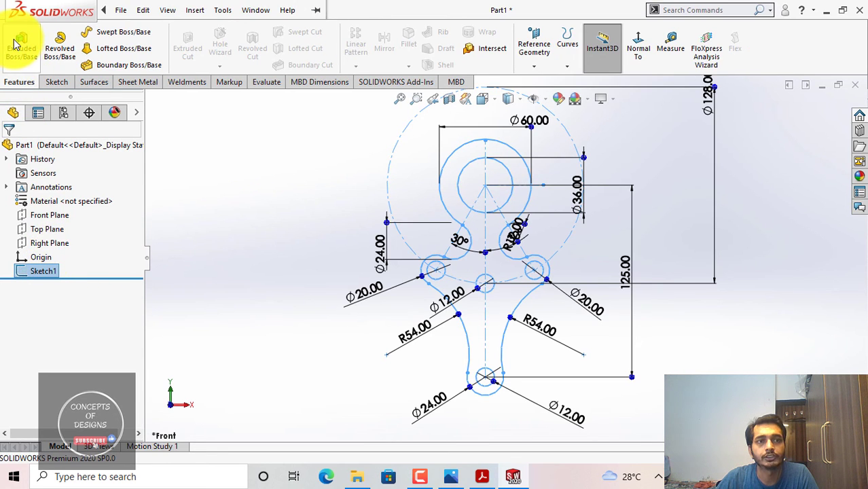
click(20, 42)
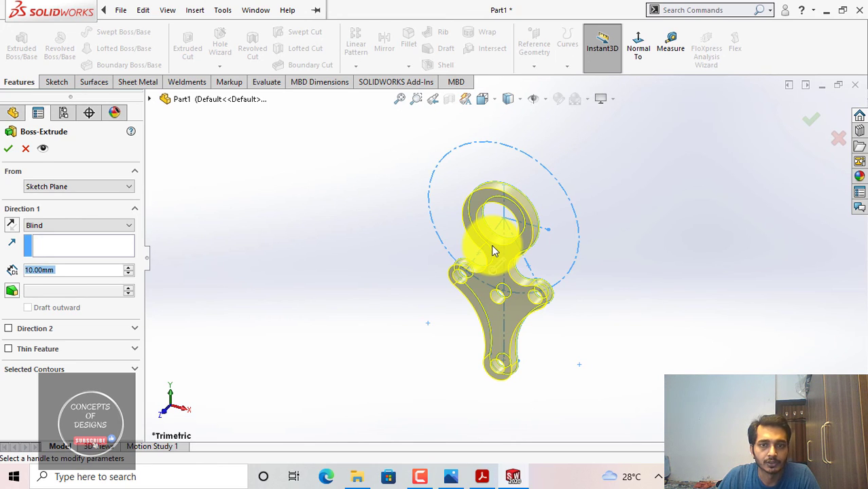
click(98, 225)
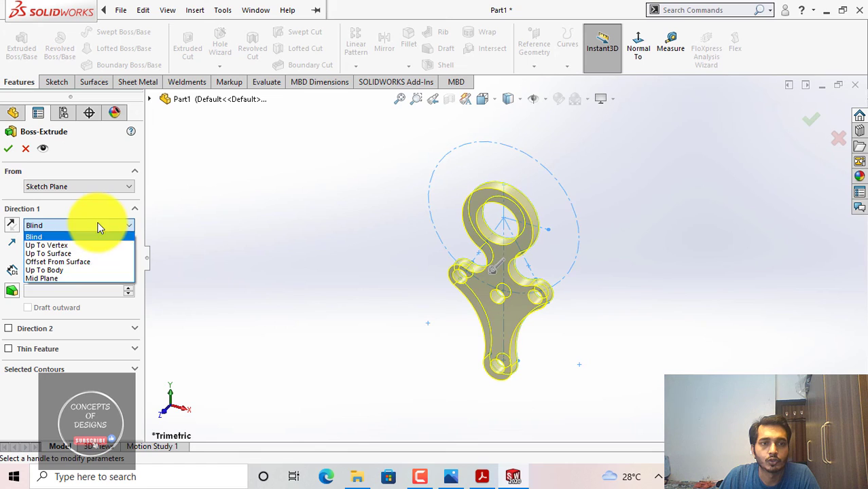
click(39, 277)
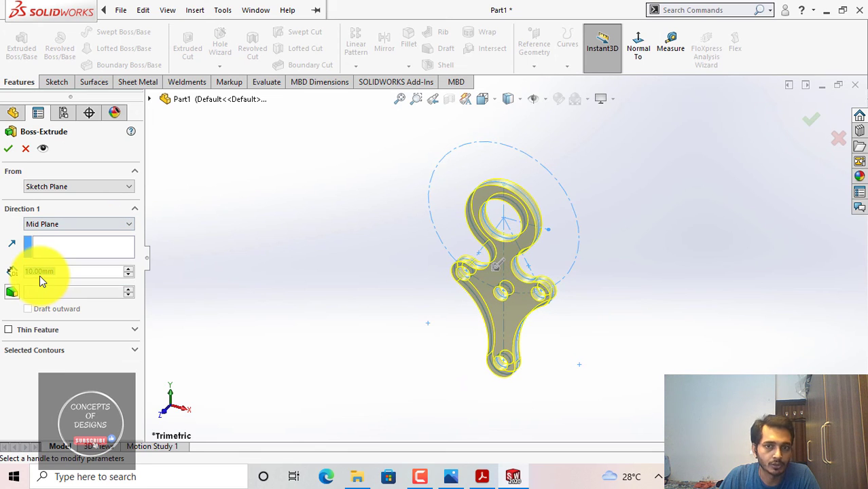
click(8, 148)
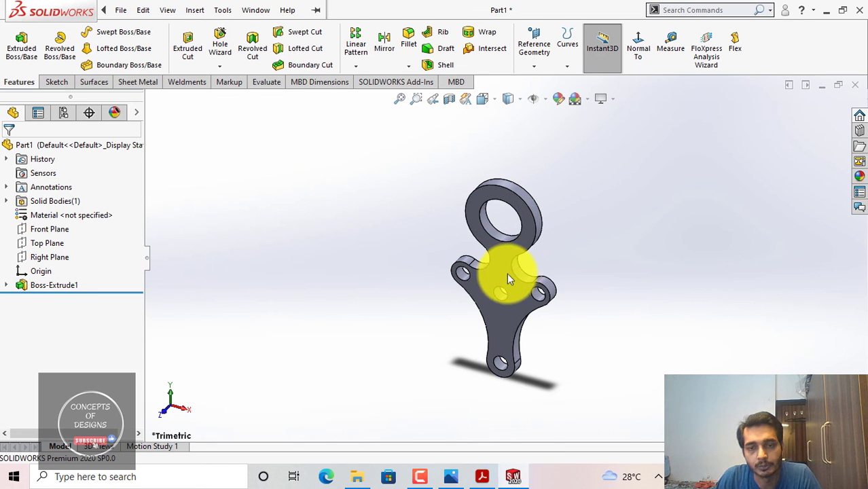
- Color the extruded link plate standard red, RGB 255, 0, 0
scroll(513, 281, down, 3)
scroll(514, 281, up, 3)
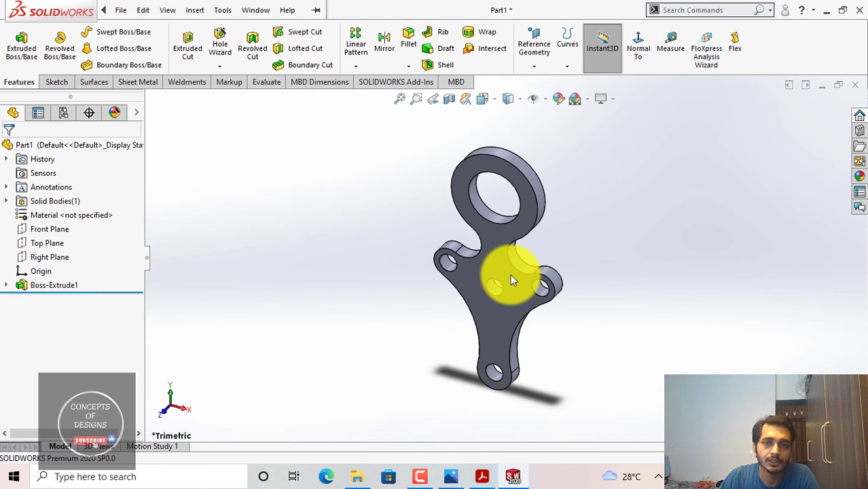
mouse_move(513, 281)
middle_down()
mouse_move(508, 275)
mouse_move(513, 280)
middle_up()
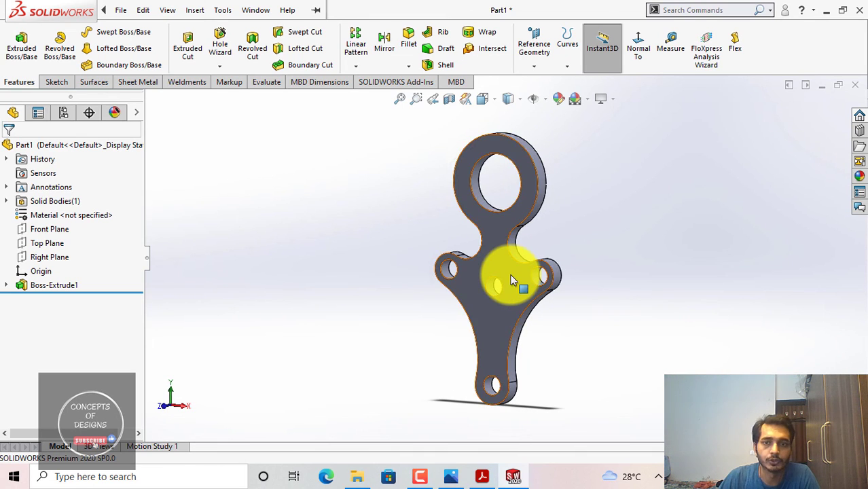
click(54, 311)
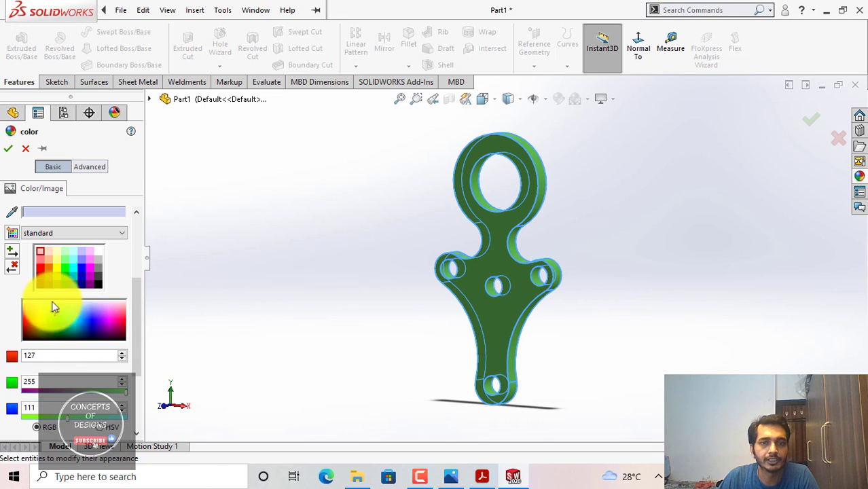
click(41, 269)
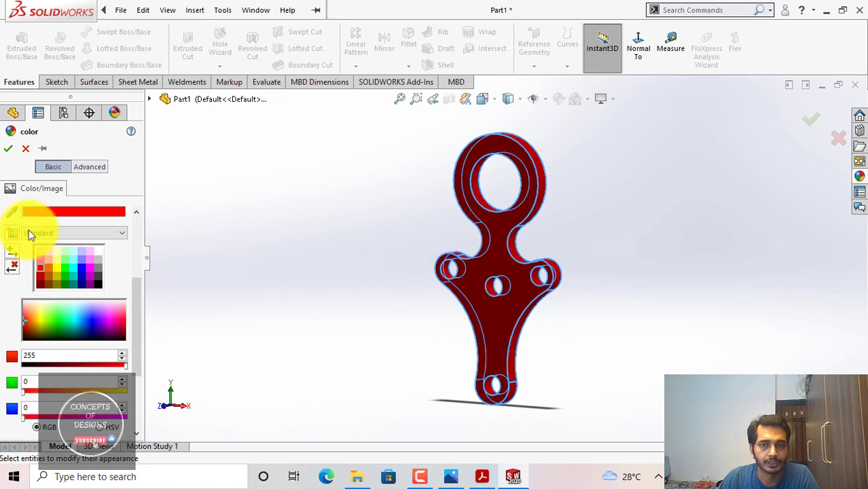
click(8, 150)
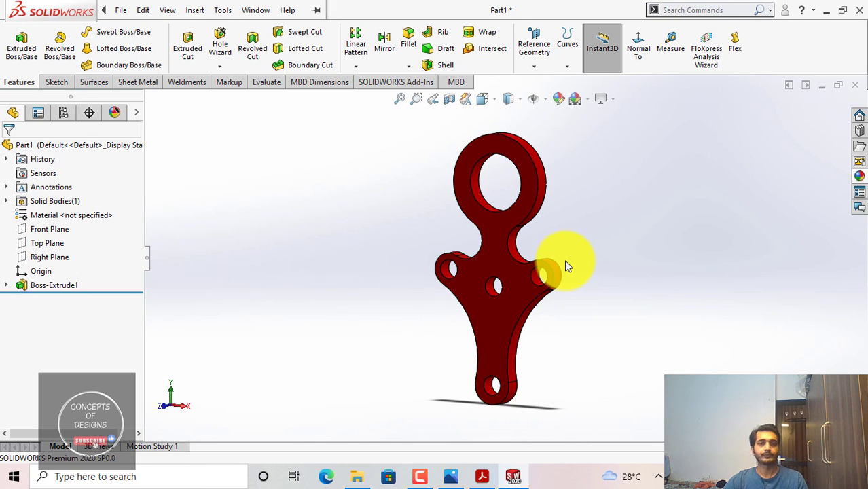
ctrl+middle_drag(566, 262, 534, 279)
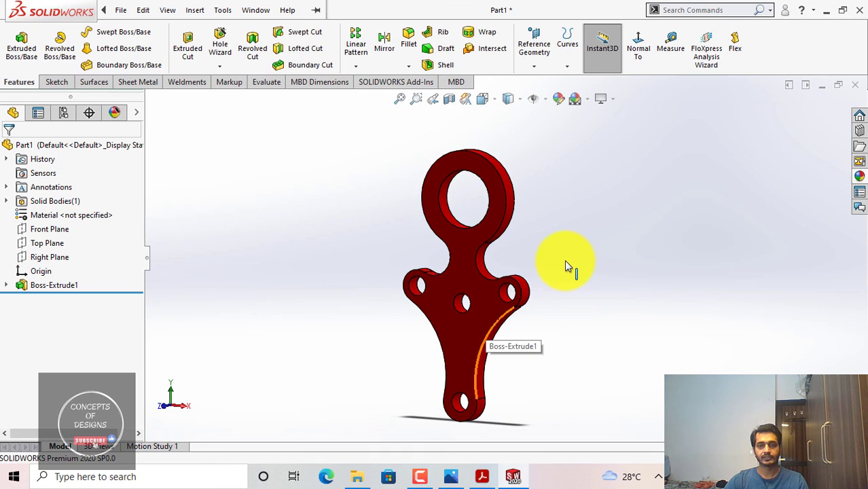
ctrl+middle_drag(565, 262, 568, 257)
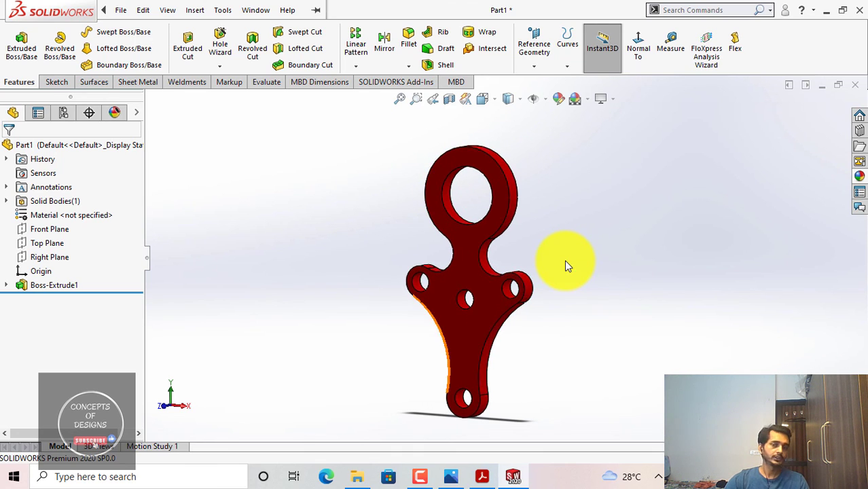